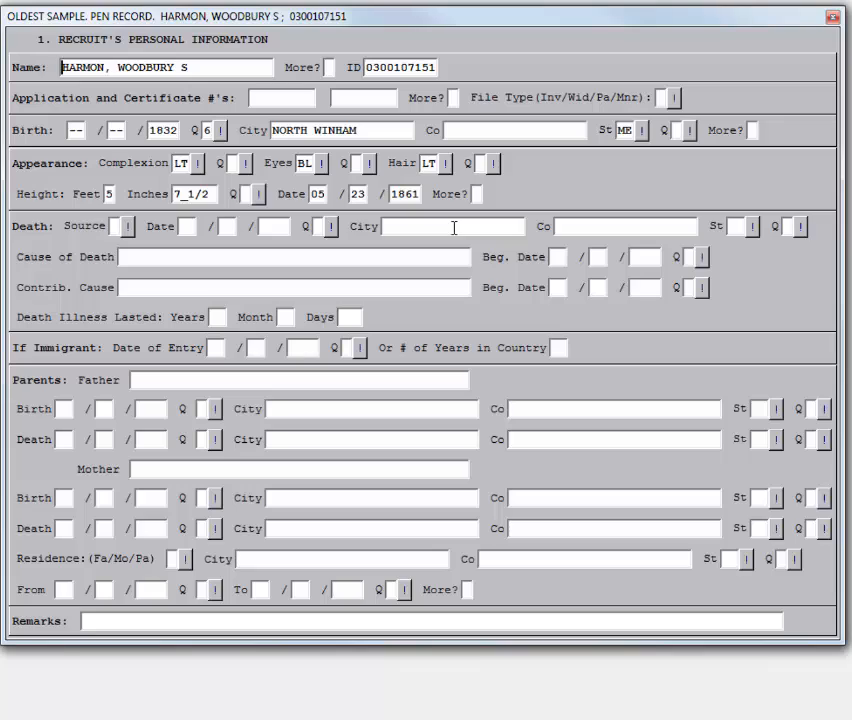
# On the Personal Family Information screen, enter the spouse's first name followed by her maiden name in parentheses with NEE
pyautogui.press('pagedown')
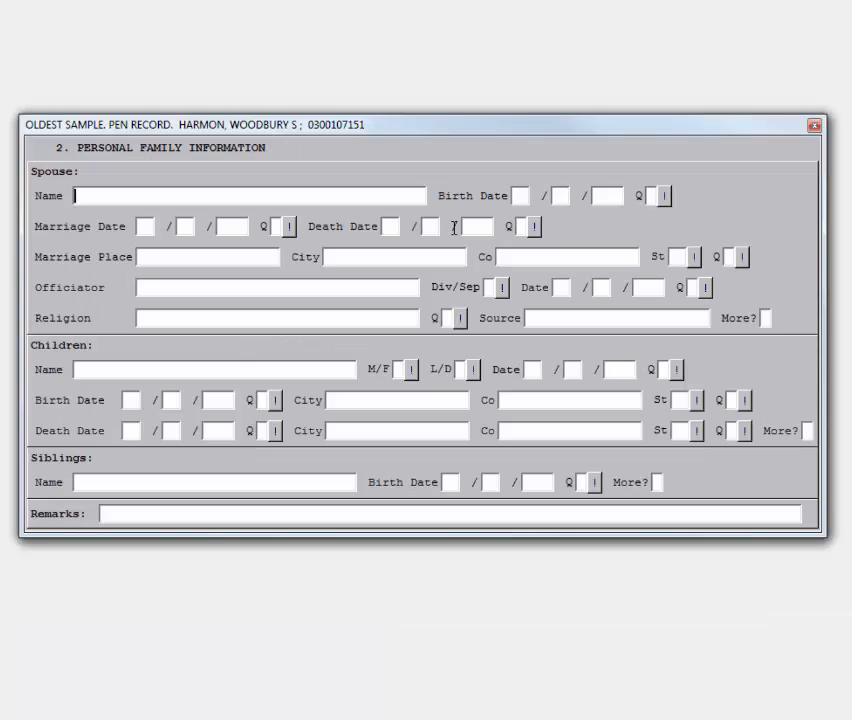
pyautogui.write('ROSETTA,')
pyautogui.press('BackSpace')
pyautogui.press('BackSpace')
pyautogui.write('(NEE R')
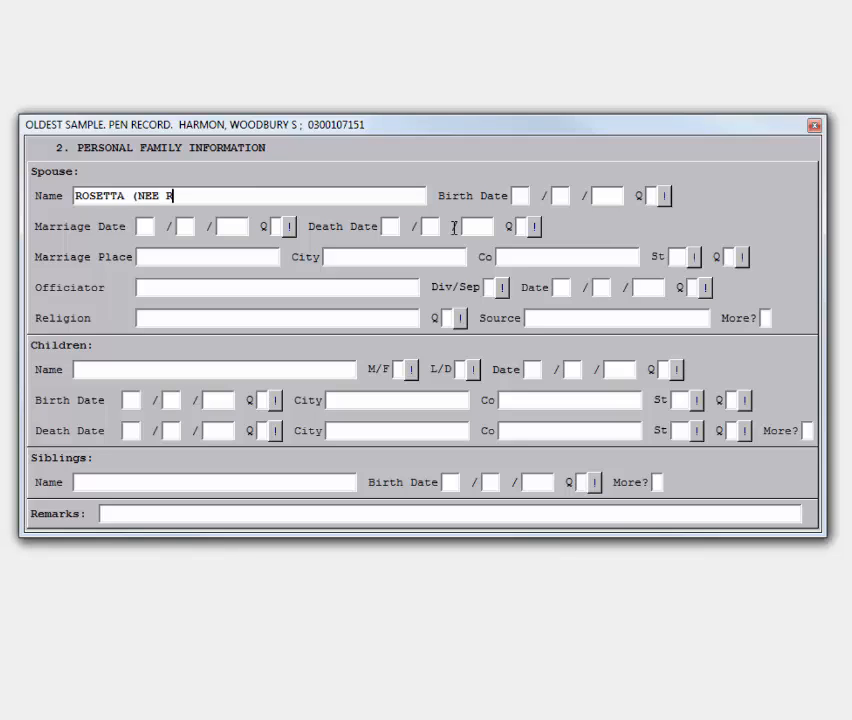
pyautogui.write('OBINSON)')
# Insert the spouse's middle initial between her first name and the parenthesized maiden name
pyautogui.press('Left')
pyautogui.press('Left')
pyautogui.press('Left')
pyautogui.press('Left')
pyautogui.press('Left')
pyautogui.press('Left')
pyautogui.press('Left')
pyautogui.press('Left')
pyautogui.press('Left')
pyautogui.press('Left')
pyautogui.press('Left')
pyautogui.press('Left')
pyautogui.press('Left')
pyautogui.press('Left')
pyautogui.write('O')
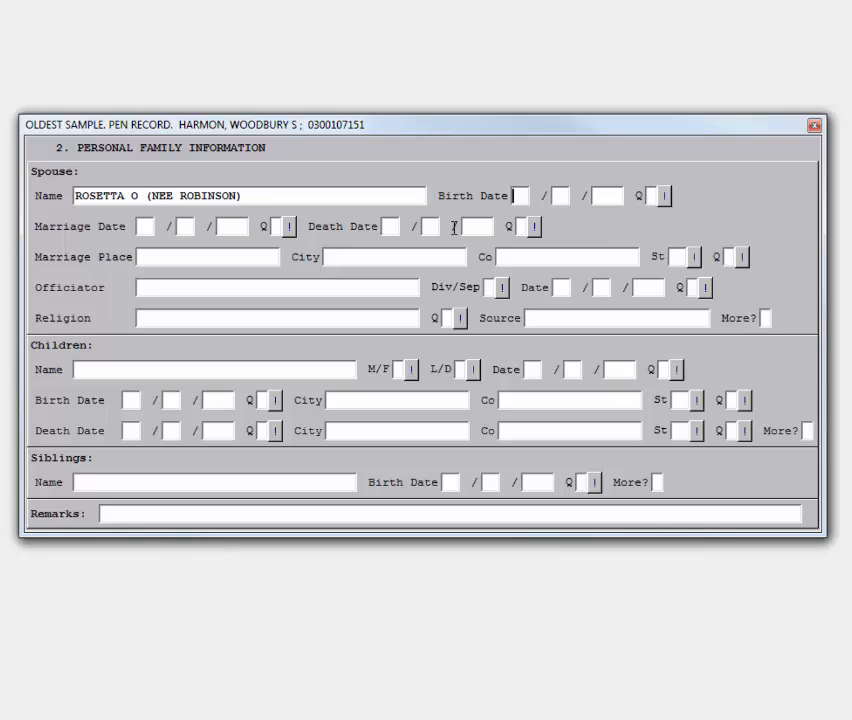
# Enter only the year for the spouse's birth date, with date qualifier 6
pyautogui.press('Tab')
pyautogui.write('1835')
pyautogui.press('Tab')
pyautogui.write('6')
pyautogui.press('Tab')
# Set the marriage date to 01/22/1863
pyautogui.write('01')
pyautogui.press('Tab')
pyautogui.write('22')
pyautogui.press('Tab')
pyautogui.write('1863')
pyautogui.press('Tab')
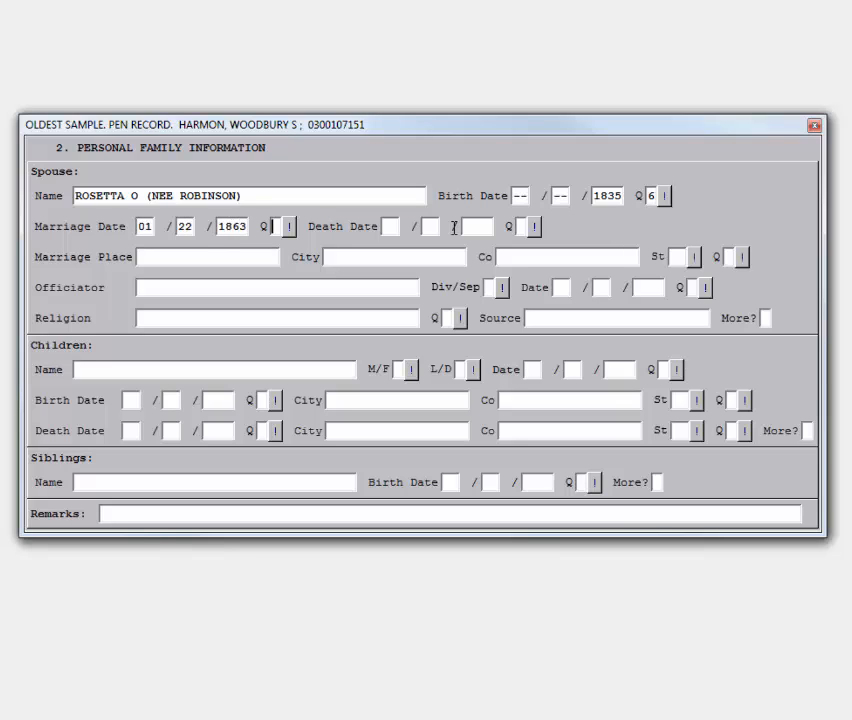
# Enter the marriage place as city LAWRENCE, county ESSEX, state MA
pyautogui.press('Tab')
pyautogui.press('Tab')
pyautogui.write('LAWRENCE')
pyautogui.press('Tab')
pyautogui.write('ESSEX')
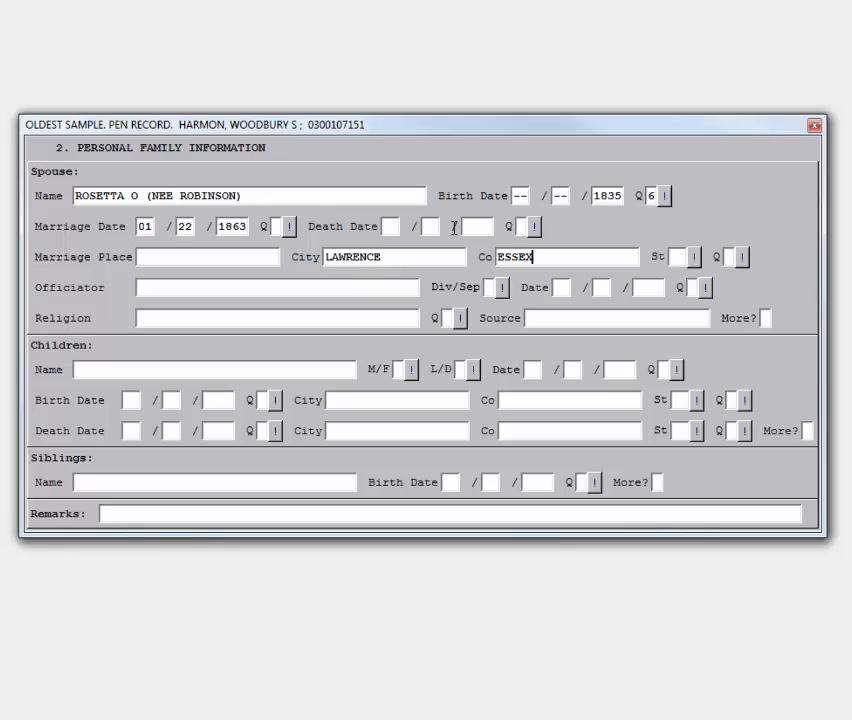
pyautogui.press('Tab')
pyautogui.write('MA')
# Enter the marriage officiator's last name and initials, with the title (REV)
pyautogui.press('Tab')
pyautogui.press('Tab')
pyautogui.write('FISHER, C E (REV)')
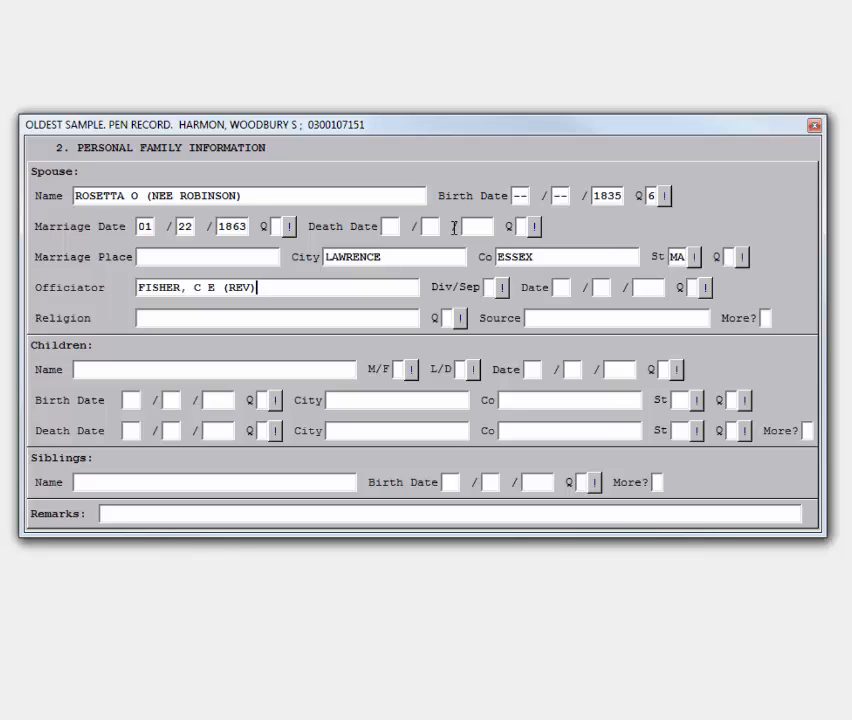
# Enter MARRIAGE CERTIFICATE as the source of the marriage information
pyautogui.press('Tab')
pyautogui.press('Tab')
pyautogui.press('Tab')
pyautogui.press('Tab')
pyautogui.press('Tab')
pyautogui.press('Tab')
pyautogui.press('Tab')
pyautogui.press('Tab')
pyautogui.write('MARRIAGE CERTIFI')
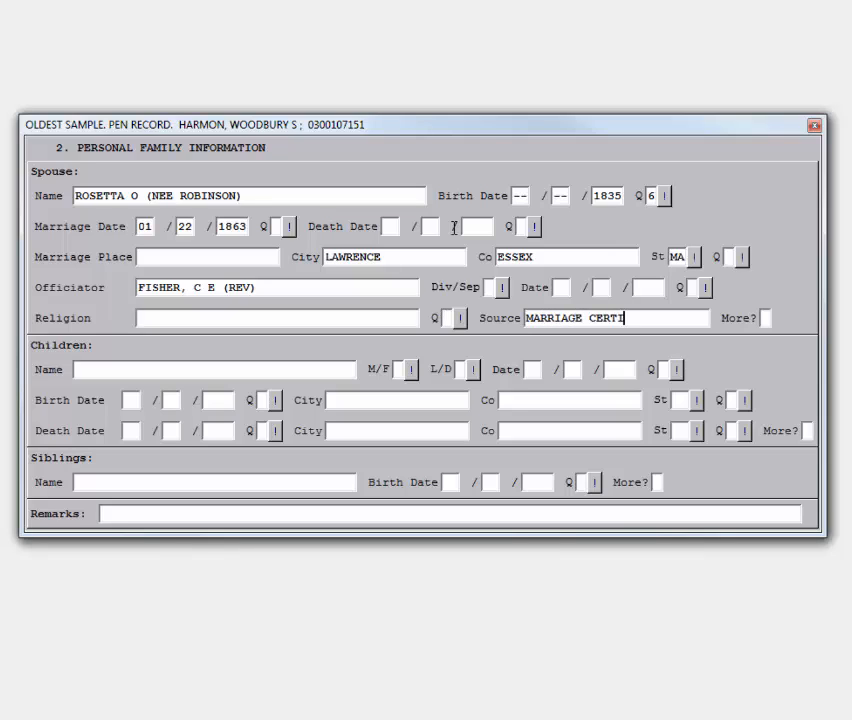
pyautogui.write('CATE')
# Record the marriage religion as CONG'L C L
pyautogui.press('Tab')
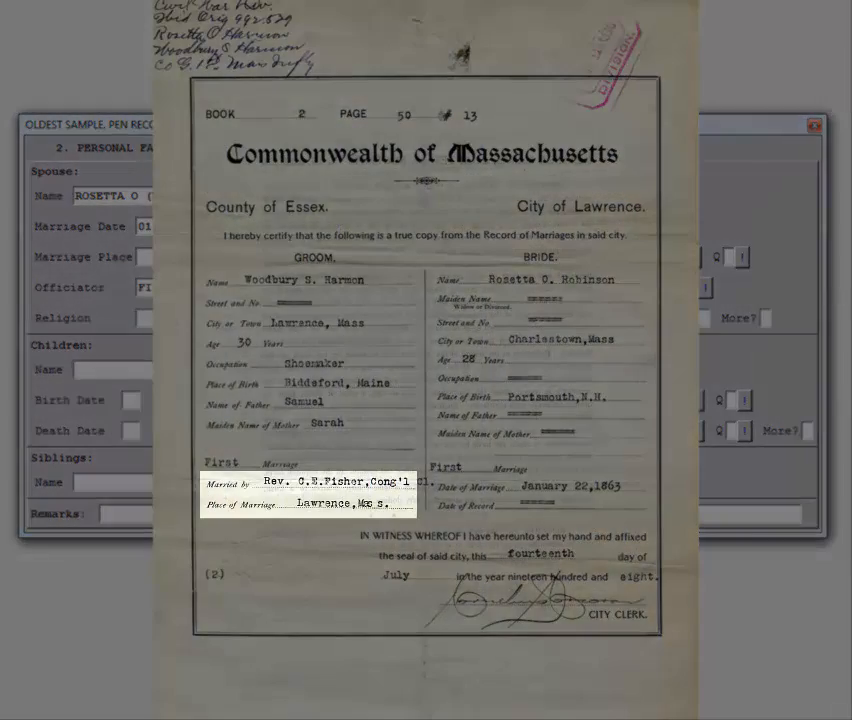
pyautogui.write("CONG'L C")
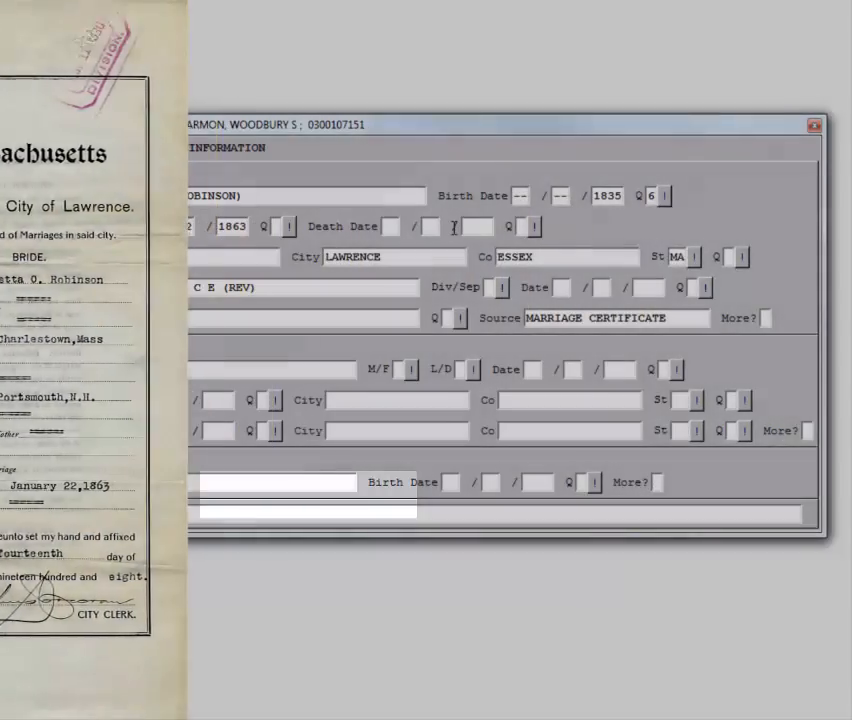
pyautogui.write(' L')
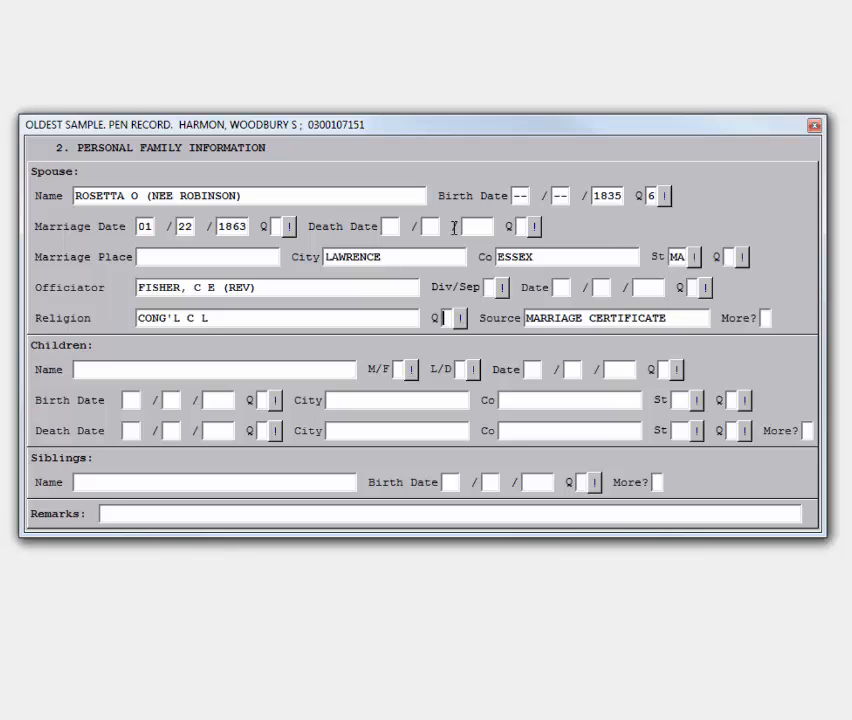
# On the Socio-Economic Information screen, set the shoemaker occupation's end date to 01/22/1863 with qualifier 9
pyautogui.press('pagedown')
pyautogui.press('Down')
pyautogui.press('Down')
pyautogui.press('Down')
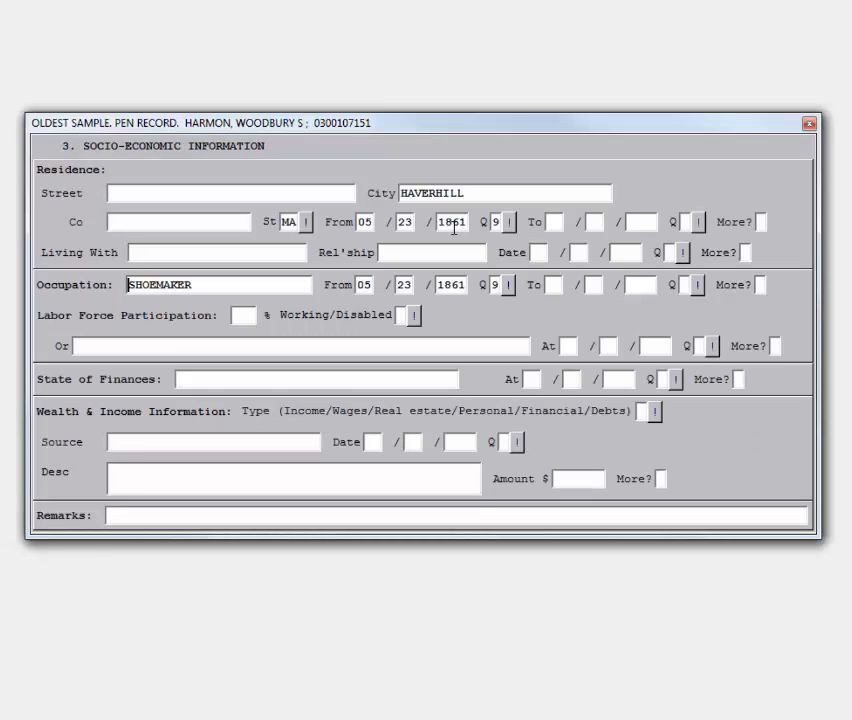
pyautogui.press('Tab')
pyautogui.press('Tab')
pyautogui.press('Tab')
pyautogui.press('Tab')
pyautogui.press('Tab')
pyautogui.write('012218639')
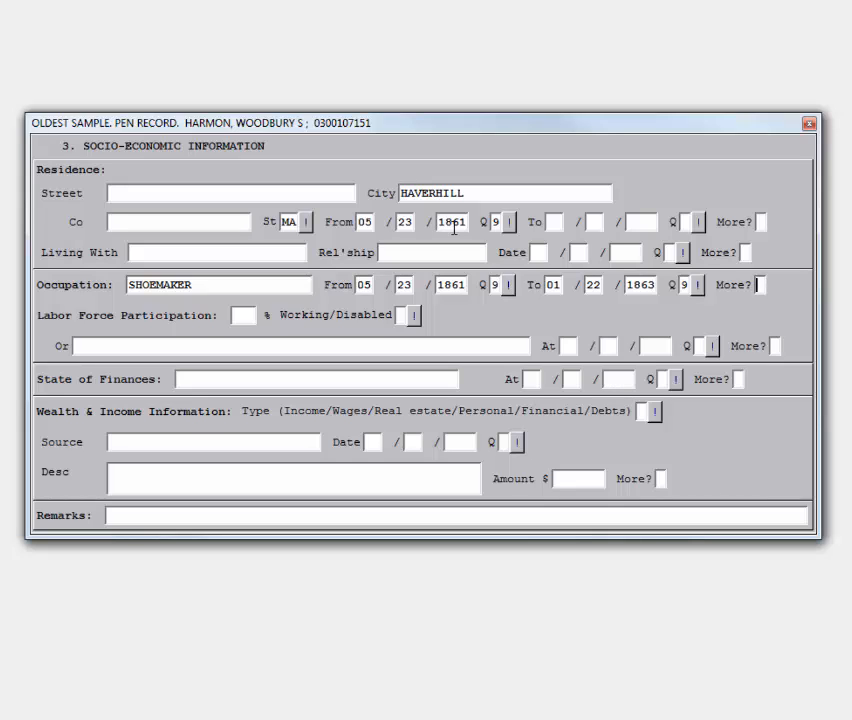
# Go to screen 1 and enter the first name of the recruit's father in the parents section
pyautogui.hotkey('ctrl', 's')
pyautogui.write('1')
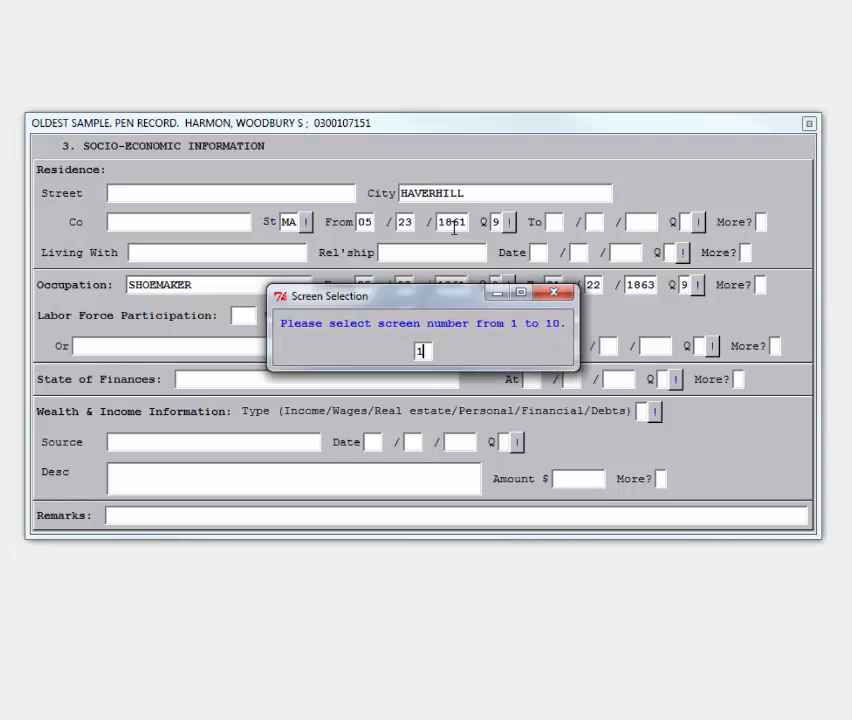
pyautogui.press('Return')
pyautogui.press('Down')
pyautogui.press('Down')
pyautogui.press('Down')
pyautogui.press('Down')
pyautogui.press('Down')
pyautogui.press('Down')
pyautogui.press('Down')
pyautogui.press('Down')
pyautogui.press('Down')
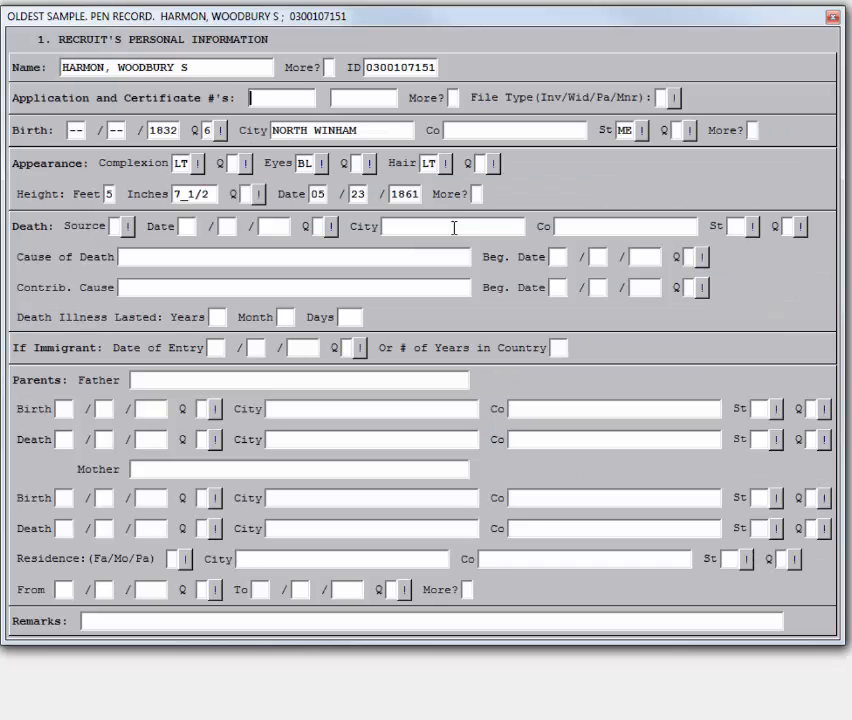
pyautogui.press('Down')
pyautogui.write('SAMUEL')
pyautogui.press('Down')
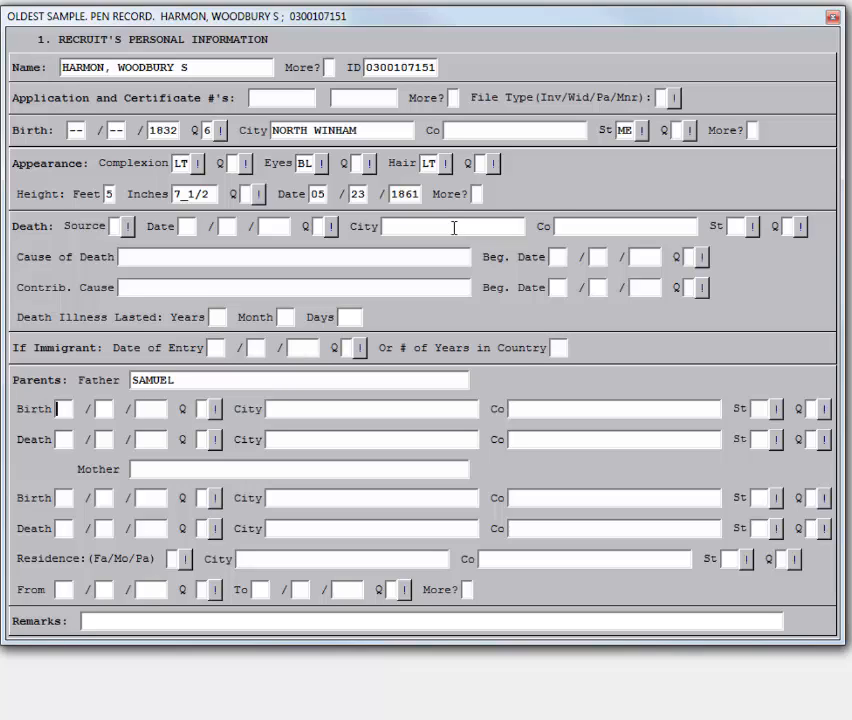
# Enter the first name of the recruit's mother in the parents section
pyautogui.press('Down')
pyautogui.press('Down')
pyautogui.write('SARAH')
# Return to screen 3 and open the expansion screen for the recruit's additional residences
pyautogui.hotkey('ctrl', 's')
pyautogui.write('3')
pyautogui.press('Return')
pyautogui.press('Tab')
pyautogui.press('Tab')
pyautogui.press('Tab')
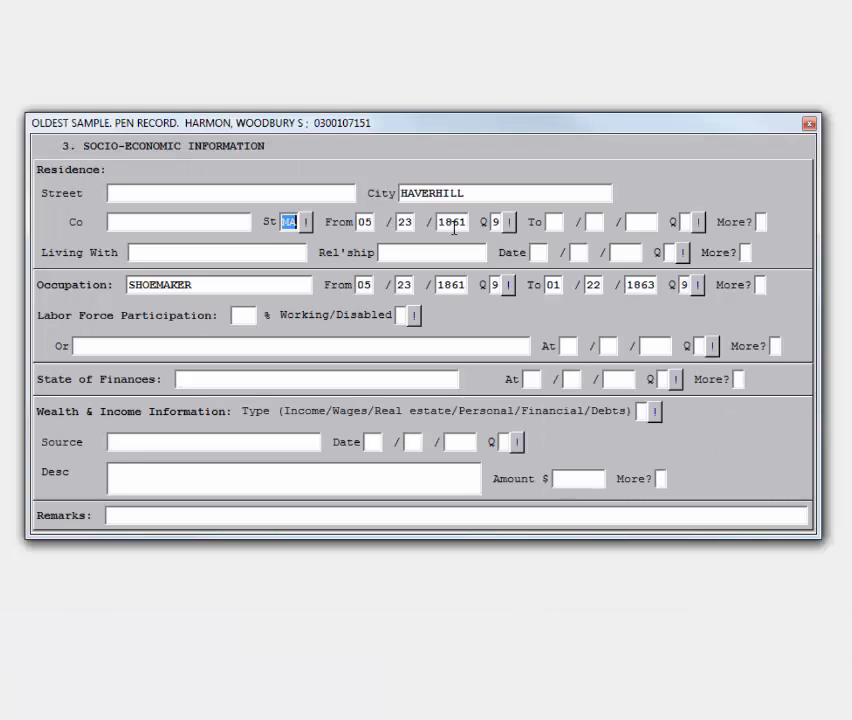
pyautogui.press('Tab')
pyautogui.press('Tab')
pyautogui.press('Tab')
pyautogui.press('Tab')
pyautogui.press('Tab')
pyautogui.press('Tab')
pyautogui.press('Tab')
pyautogui.press('Tab')
pyautogui.press('Tab')
pyautogui.write('y')
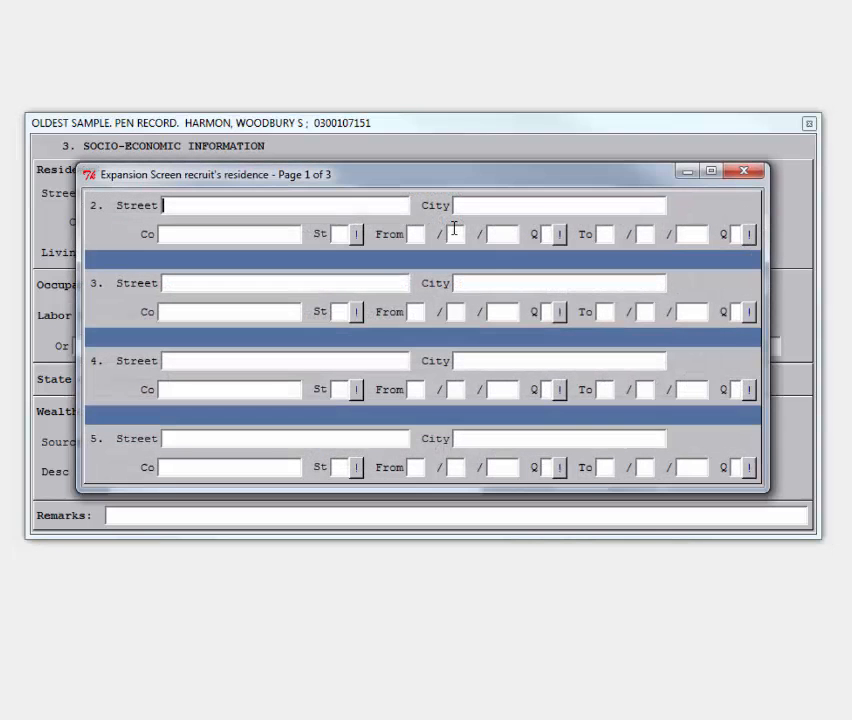
# Enter residence 2 as LAWRENCE, MA, starting 01/22/1863 with qualifier 9
pyautogui.press('Tab')
pyautogui.write('LAWRENCE')
pyautogui.press('Tab')
pyautogui.press('Tab')
pyautogui.write('ME')
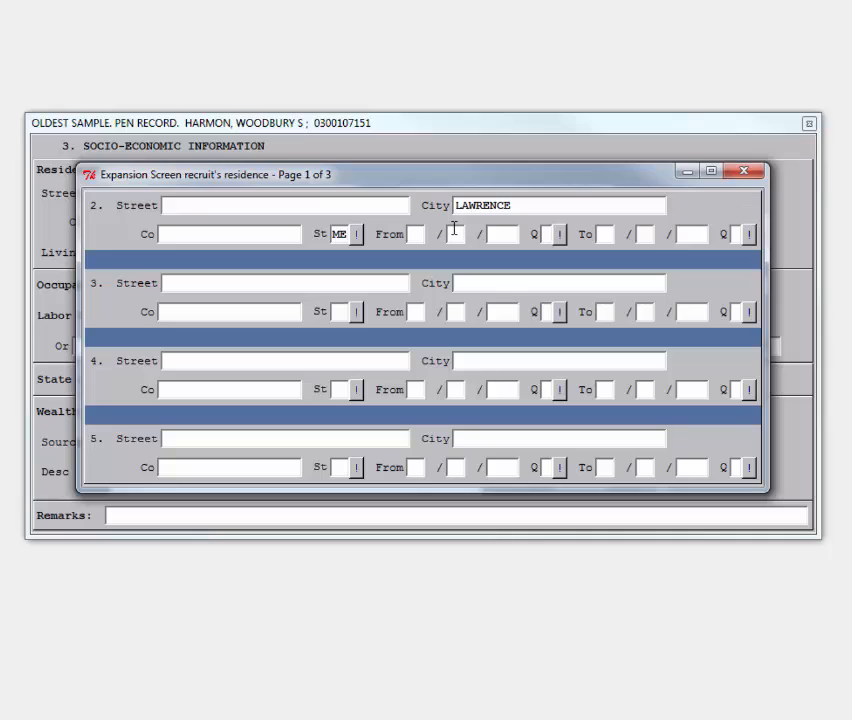
pyautogui.hotkey('shift', 'Tab')
pyautogui.write('MA 01 22 1863 9')
pyautogui.press('Escape')
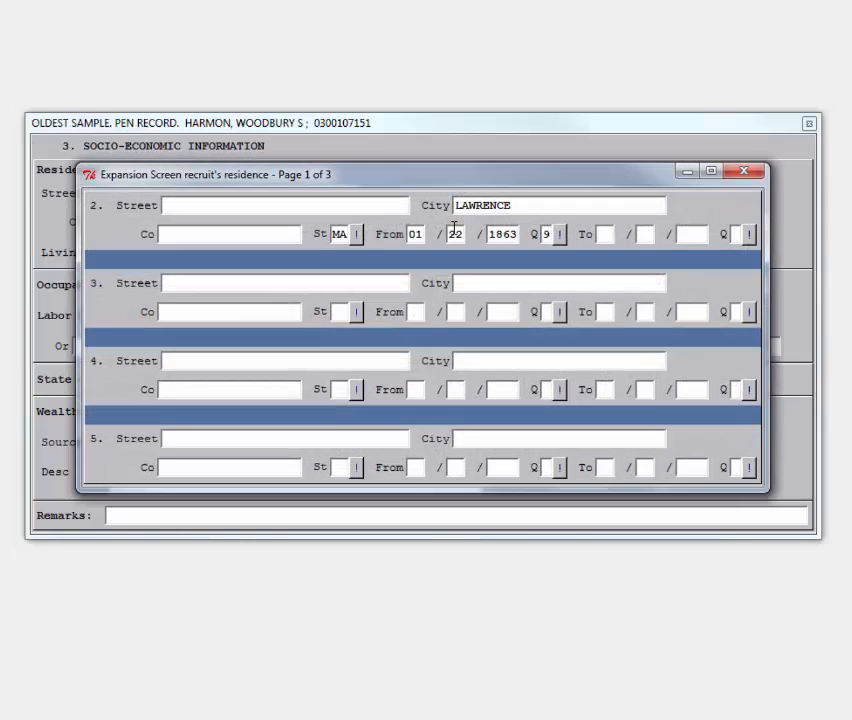
# Enter residence 3 with its street address, city LYNN, state MA, and start date 06/06/1898 with qualifier 9
pyautogui.press('Down')
pyautogui.write('287 ESSEX ST')
pyautogui.press('Tab')
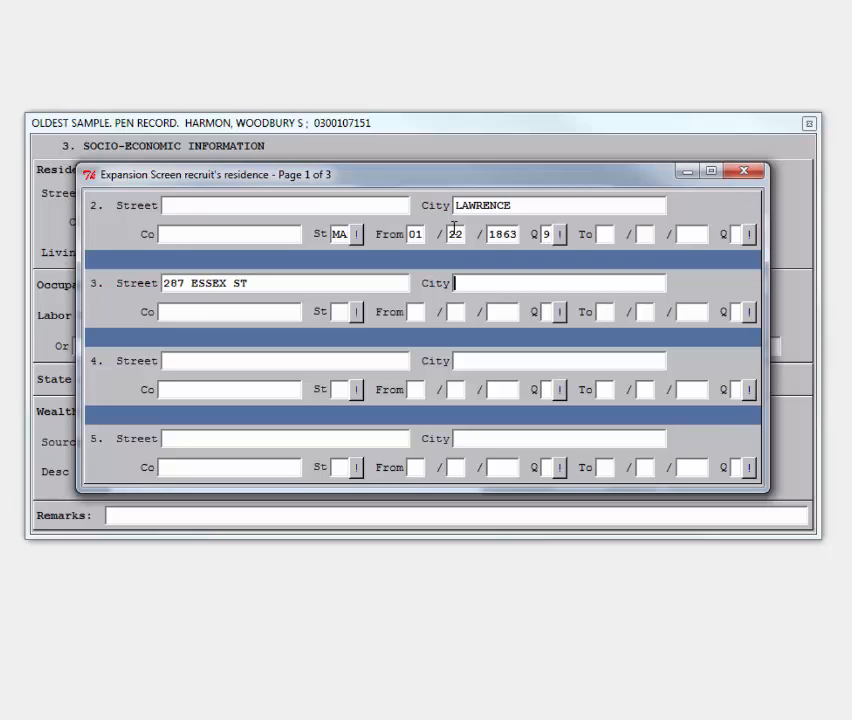
pyautogui.write('LYNN')
pyautogui.press('Tab')
pyautogui.press('Tab')
pyautogui.write('MA')
pyautogui.press('Tab')
pyautogui.write('060618989')
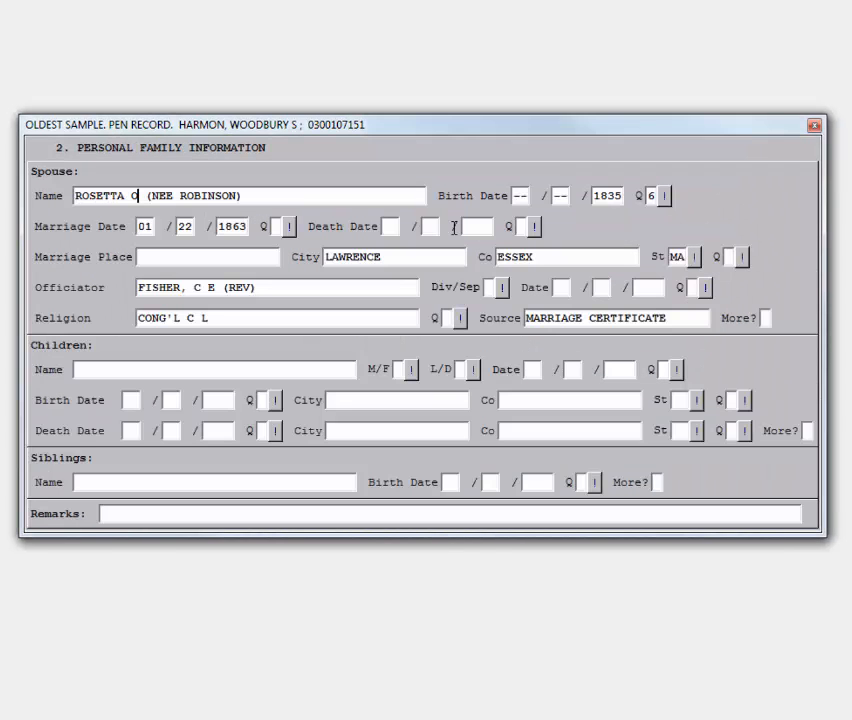
# On the Personal Family Information screen, expand the spouse's middle initial to her full middle name
pyautogui.write('LIVA')
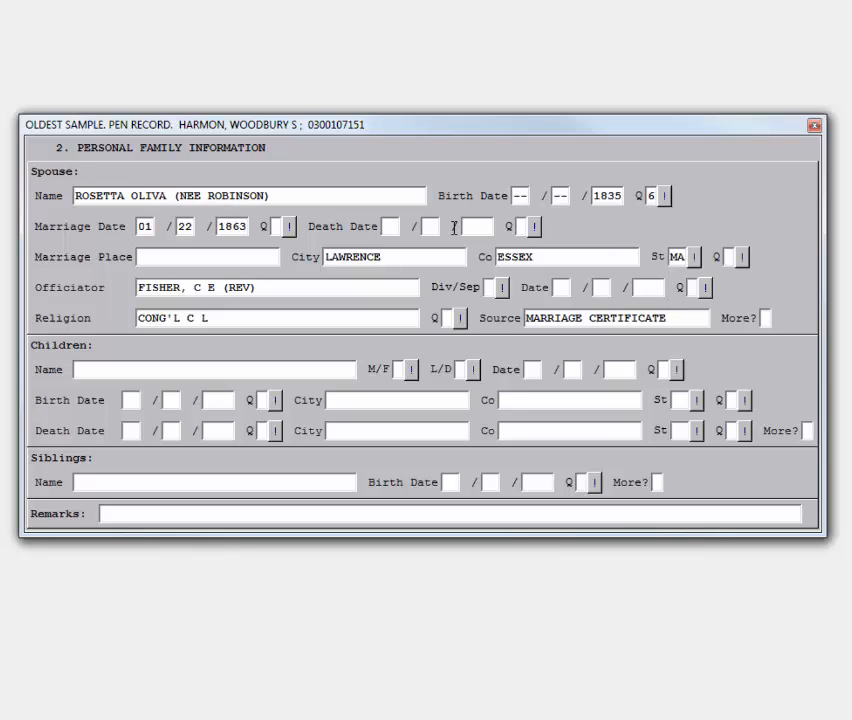
pyautogui.press('Tab')
# Record the first child's name, sex F and full birth date in the children section
pyautogui.press('Tab')
pyautogui.press('Tab')
pyautogui.press('Tab')
pyautogui.write('MINNIE A')
pyautogui.press('Tab')
pyautogui.write('F')
pyautogui.press('Tab')
pyautogui.write('06 / 02 / 1866')
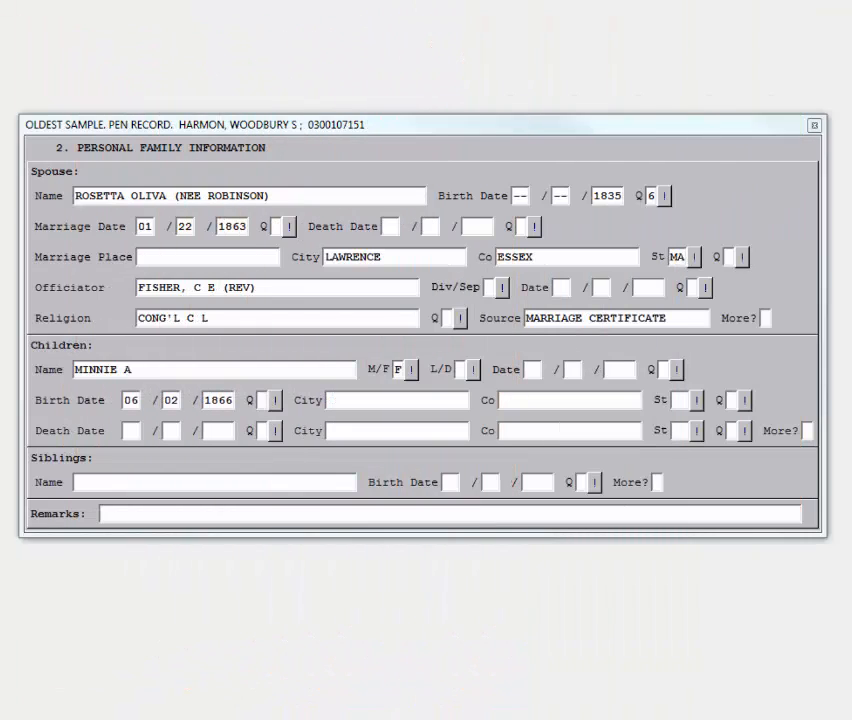
# Mark the first child as living (L) as of 06/06/1898 with qualifier 9, and open the expansion screen for additional children
pyautogui.write('L')
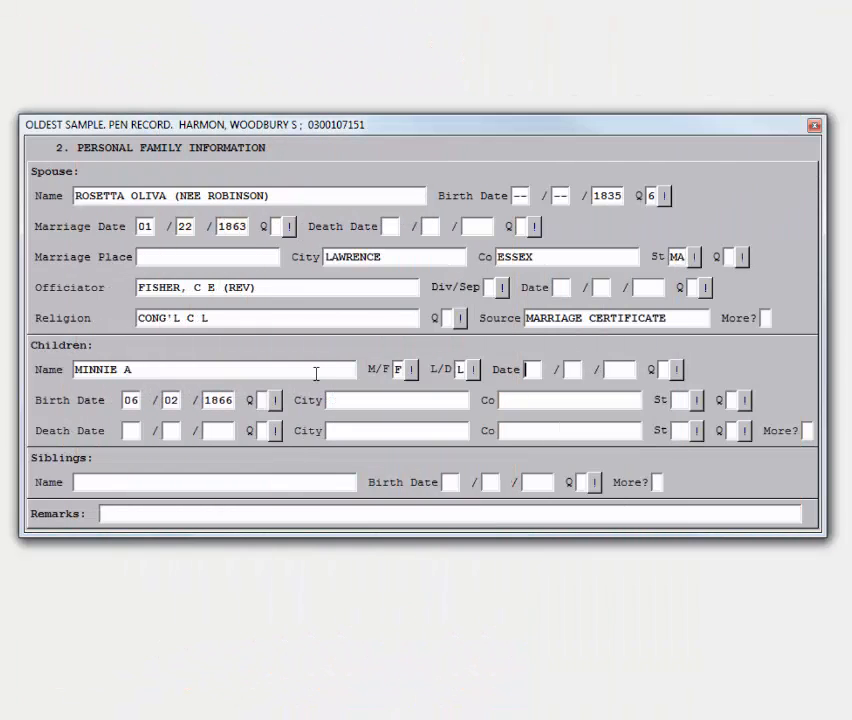
pyautogui.write('060618989')
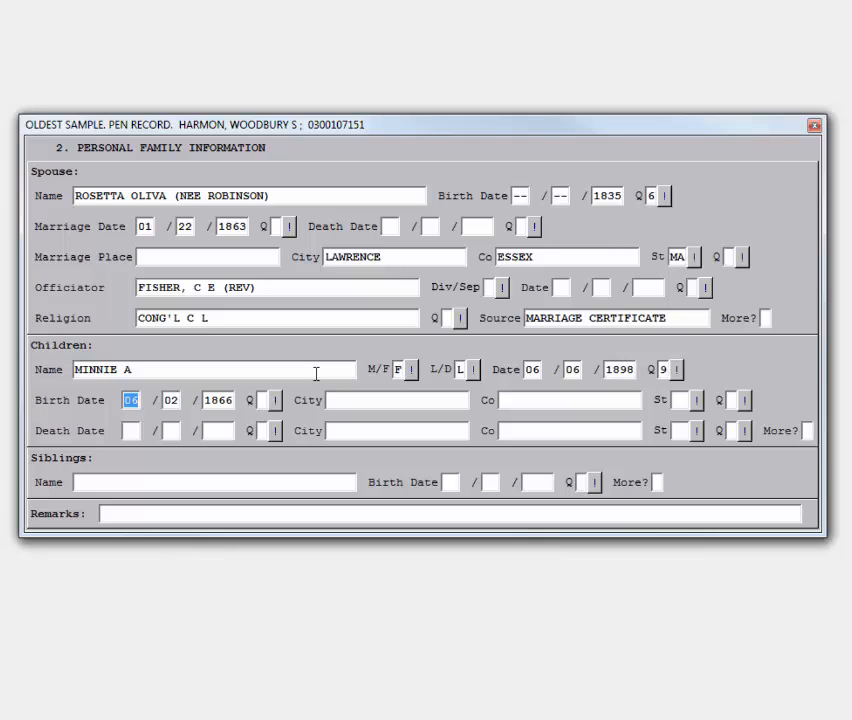
pyautogui.press('Tab')
pyautogui.press('Tab')
pyautogui.press('Tab')
pyautogui.press('Tab')
pyautogui.press('Tab')
pyautogui.press('Tab')
pyautogui.press('Tab')
pyautogui.press('Tab')
pyautogui.press('Tab')
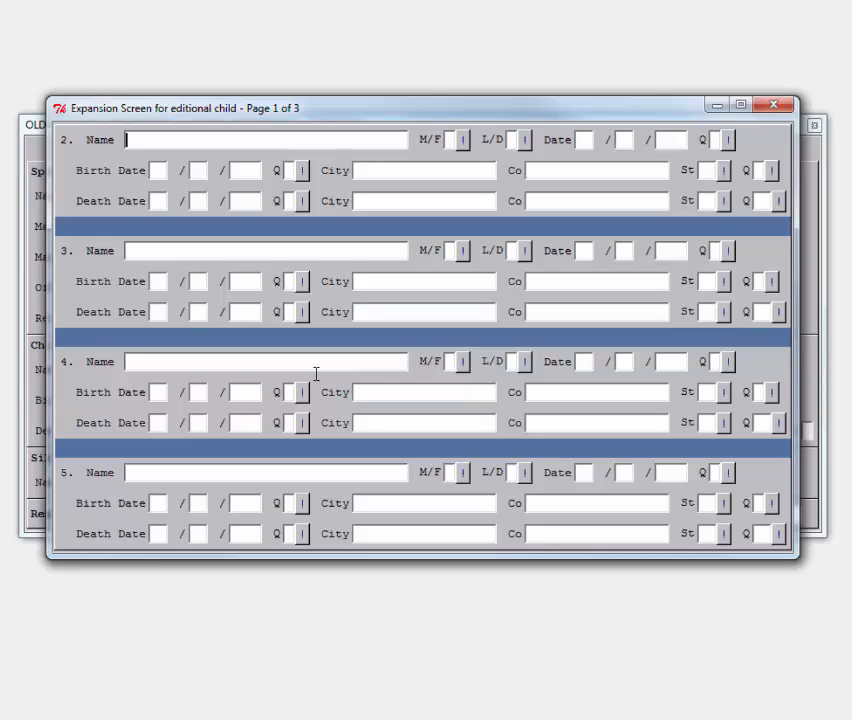
# Enter child 2 with name, sex M, birth date, and living status L as of 06/06/1898 with qualifier 9
pyautogui.write('WILKES W')
pyautogui.press('Tab')
pyautogui.write('M')
pyautogui.press('Tab')
pyautogui.write('01051870')
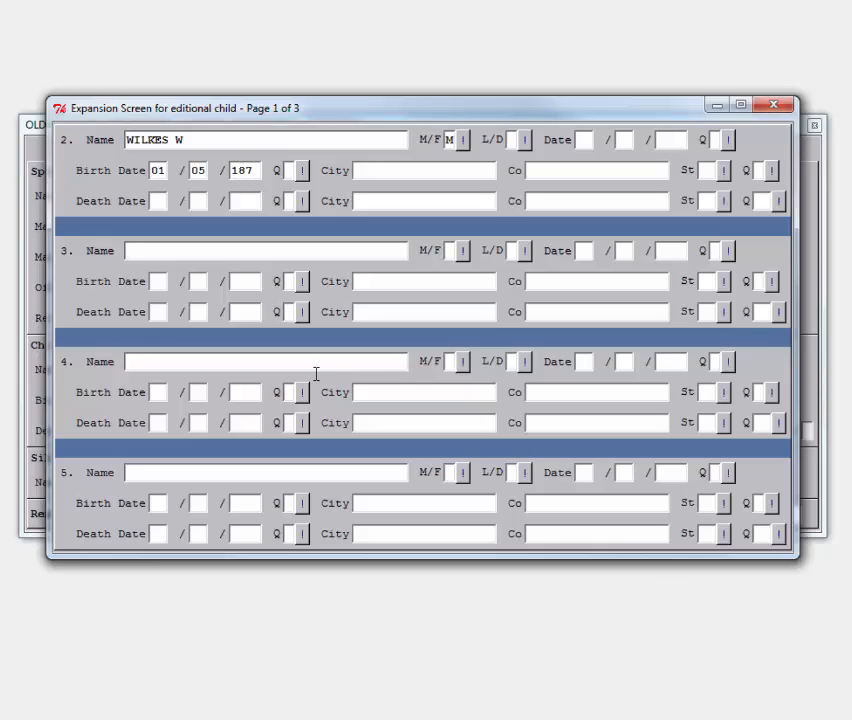
pyautogui.write('ML060618989')
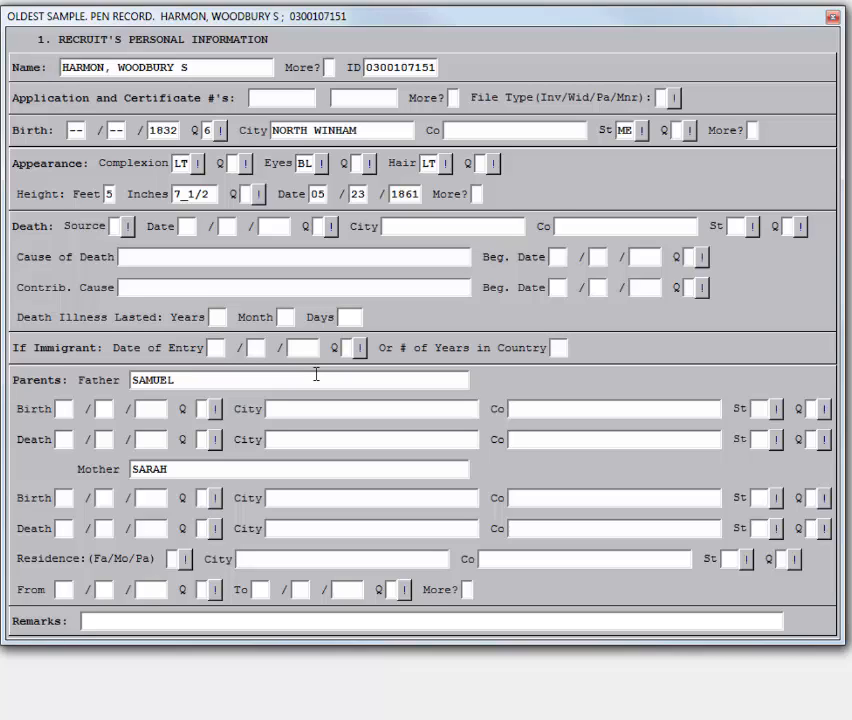
# On the recruit's personal information screen, enter the death details: source P, date 08/27/1912, place LYNN, ESSEX, MA
pyautogui.press('Down')
pyautogui.press('Down')
pyautogui.press('Down')
pyautogui.write('P')
pyautogui.write('08 / 27 / ')
pyautogui.write('1912')
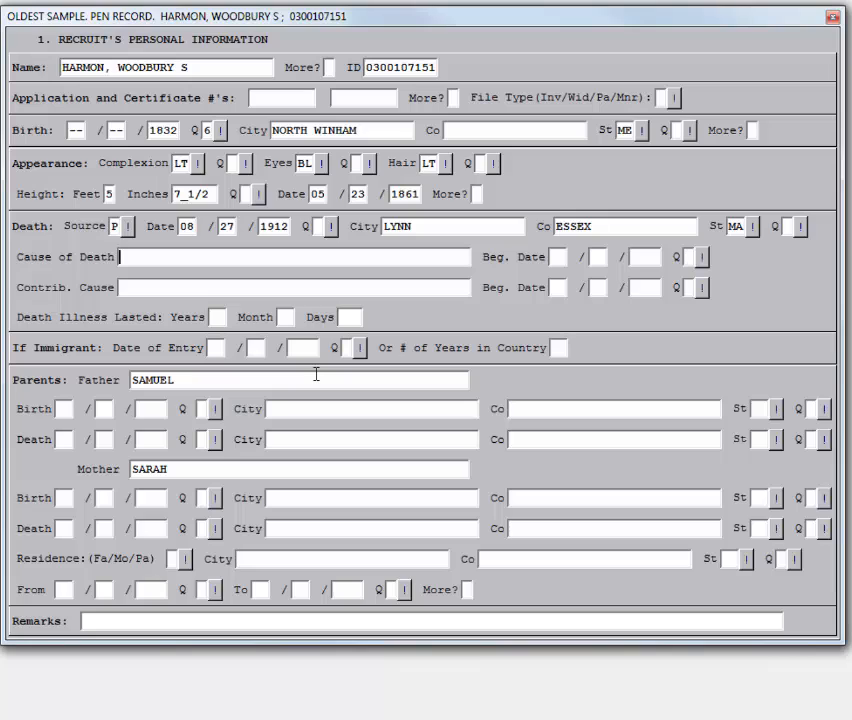
# Change the source of the death information to C
pyautogui.write('C')
pyautogui.press('Down')
# Open the recruit's additional names and enter two variants, one without the middle initial and one with the full middle name
pyautogui.press('Up')
pyautogui.press('Up')
pyautogui.press('Up')
pyautogui.press('Up')
pyautogui.press('Up')
pyautogui.press('Up')
pyautogui.press('Tab')
pyautogui.write('yHARMON')
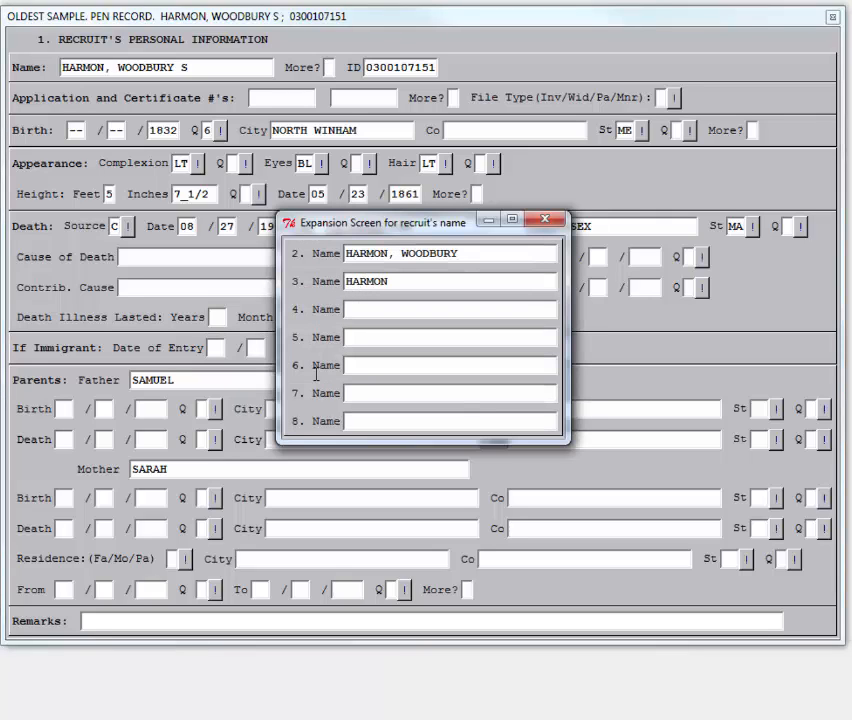
pyautogui.write(', WOODBURY SAMUEL')
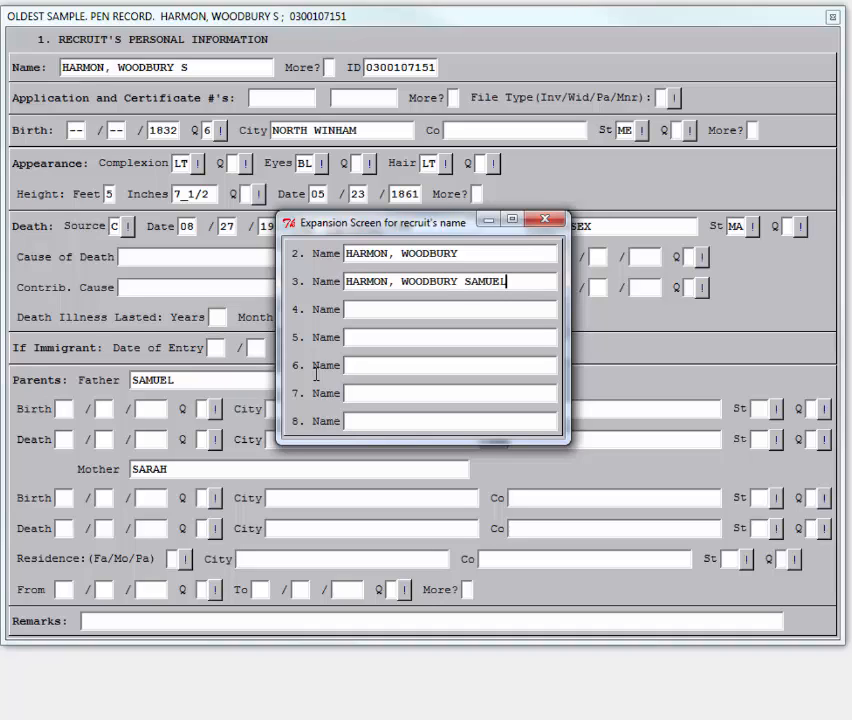
# Close the additional names and enter CHRONIC BRONCHITIS AND ADVANCED AGE as the recruit's cause of death
pyautogui.press('Tab')
pyautogui.press('Return')
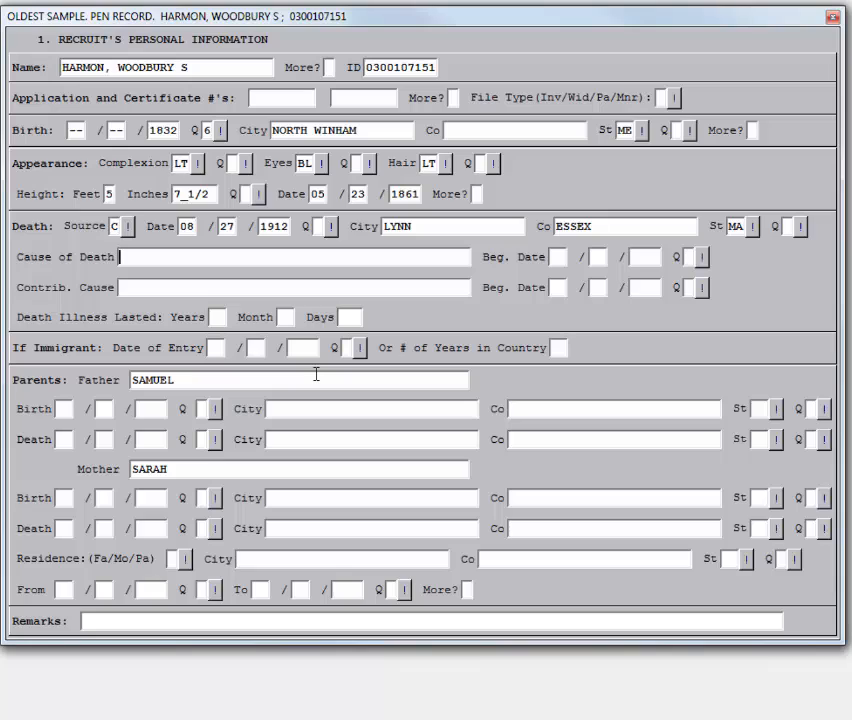
pyautogui.write('CHRONIC BR')
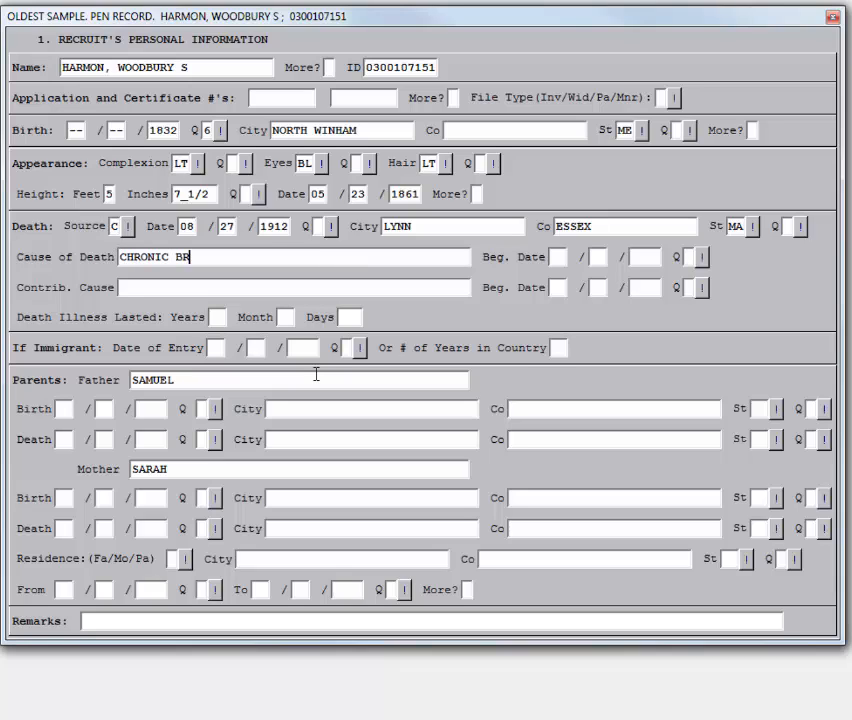
pyautogui.write('ONCHITIS AND ADV')
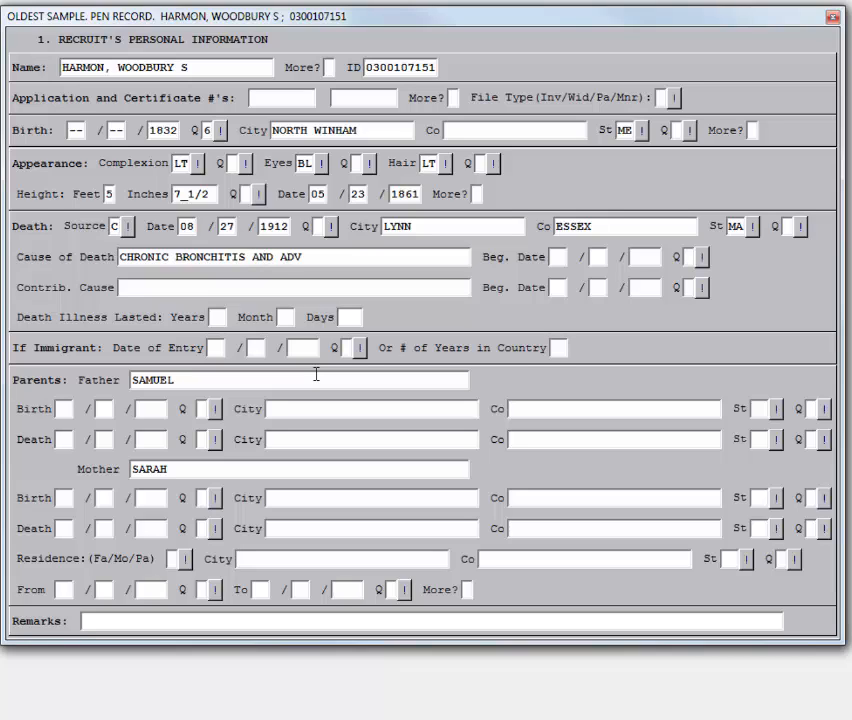
pyautogui.write('ANCED AGE')
# Enter the father's birthplace with city SKOWHEGAN and state ME
pyautogui.press('Tab')
pyautogui.press('Tab')
pyautogui.press('Tab')
pyautogui.press('Tab')
pyautogui.press('Tab')
pyautogui.press('Tab')
pyautogui.press('Tab')
pyautogui.press('Tab')
pyautogui.press('Tab')
pyautogui.press('Tab')
pyautogui.press('Tab')
pyautogui.press('Tab')
pyautogui.press('Tab')
pyautogui.press('Tab')
pyautogui.press('Tab')
pyautogui.press('Tab')
pyautogui.press('Tab')
pyautogui.press('Tab')
pyautogui.press('Tab')
pyautogui.write('SKOWHE')
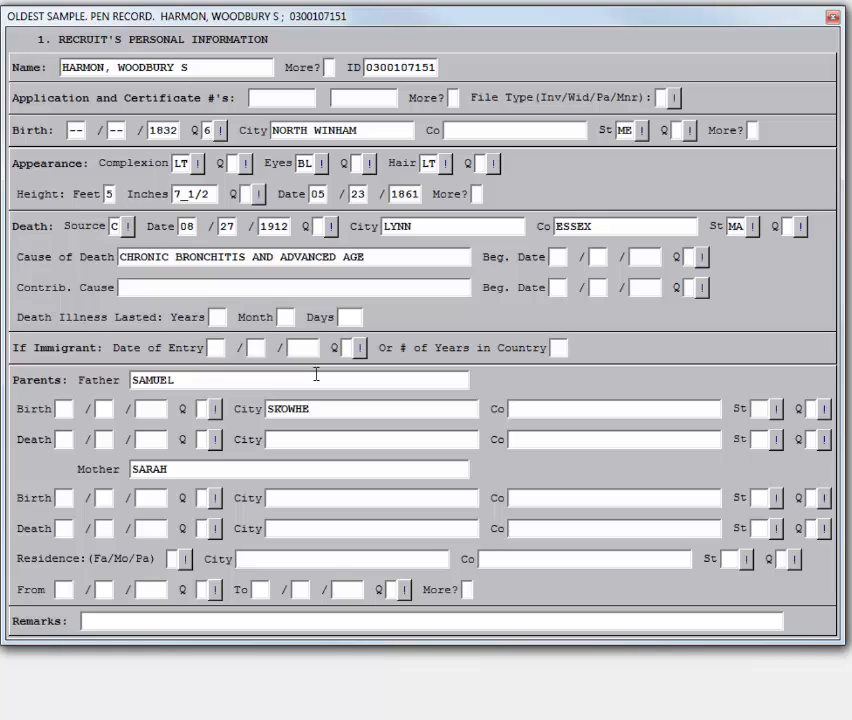
pyautogui.write('GAN')
pyautogui.press('Tab')
pyautogui.press('Tab')
pyautogui.write('ME')
pyautogui.press('Tab')
# Go to screen 3, open the recruit's additional occupations and enter VARIETY STORE as occupation 2
pyautogui.hotkey('ctrl', 's')
pyautogui.write('3')
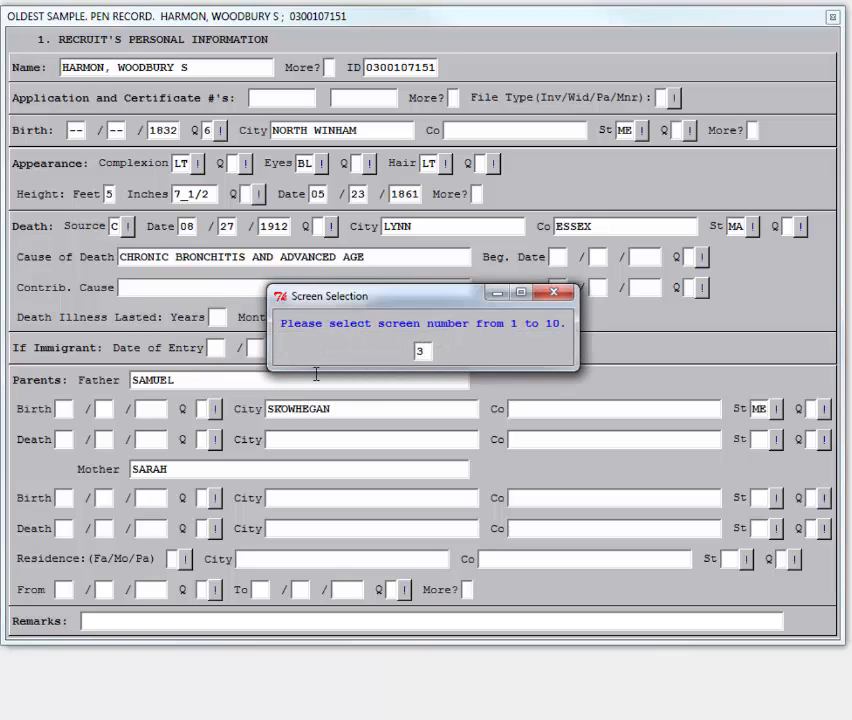
pyautogui.press('Return')
pyautogui.press('Tab')
pyautogui.press('Tab')
pyautogui.press('Tab')
pyautogui.press('Tab')
pyautogui.press('Tab')
pyautogui.press('Tab')
pyautogui.press('Tab')
pyautogui.press('Tab')
pyautogui.press('Tab')
pyautogui.press('Tab')
pyautogui.press('Tab')
pyautogui.press('Tab')
pyautogui.press('Tab')
pyautogui.press('Tab')
pyautogui.press('Tab')
pyautogui.press('Tab')
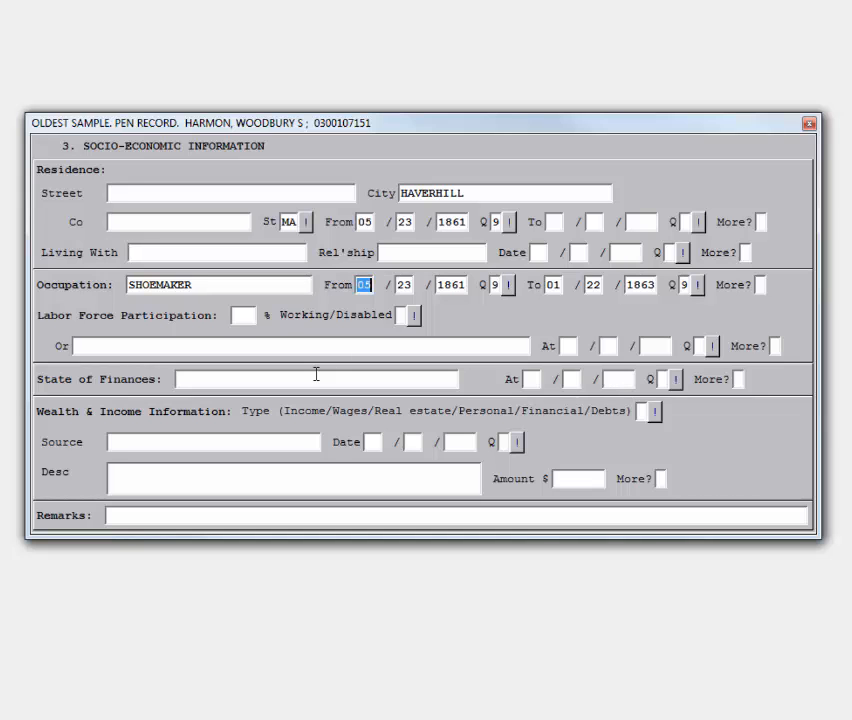
pyautogui.write('y')
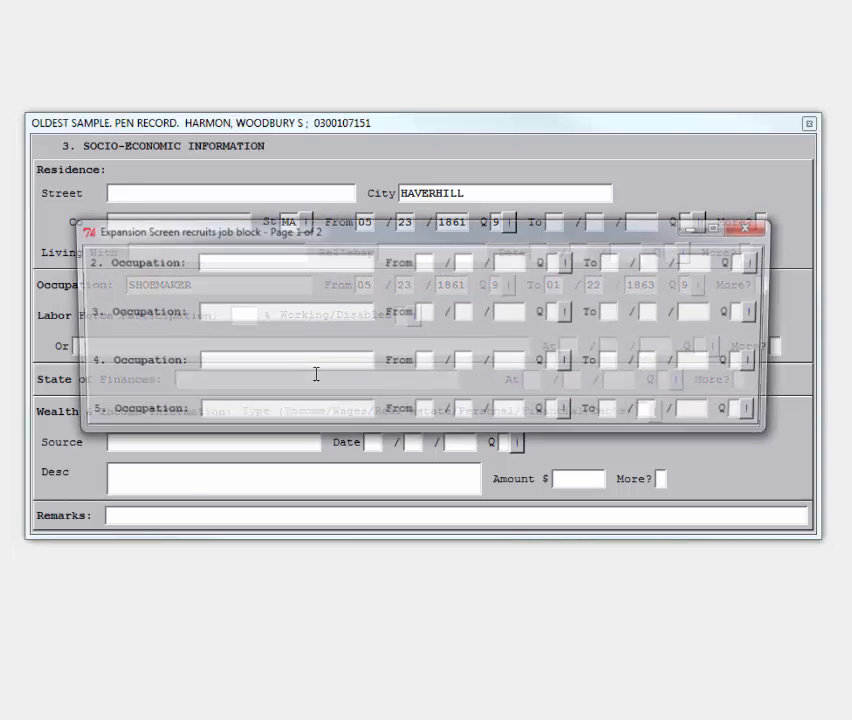
pyautogui.write('VARIETY STORE')
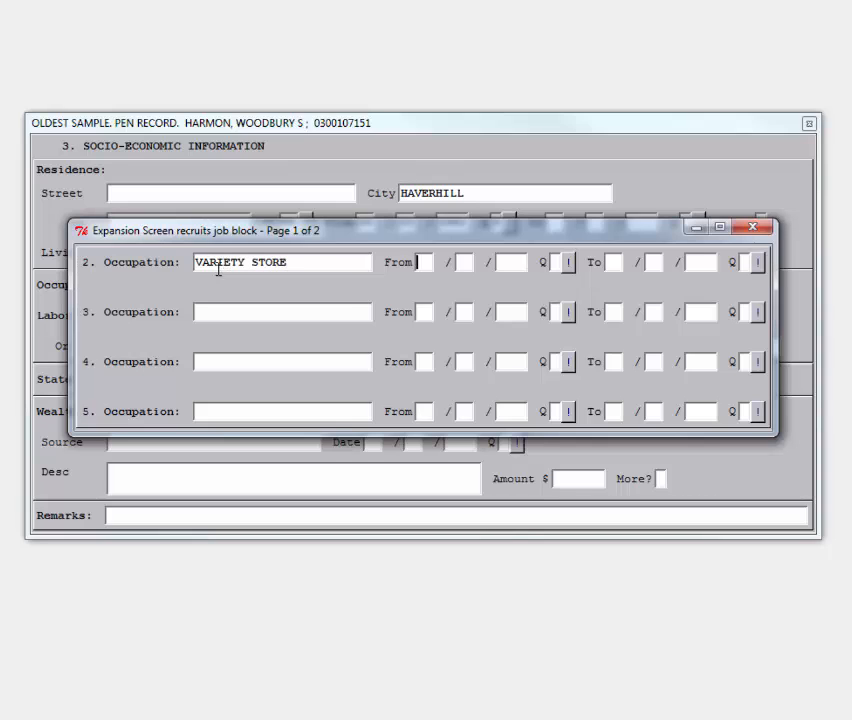
# Set the end date of occupation 2 to 08/27/1912 and close the additional occupations
pyautogui.press('Tab')
pyautogui.press('Tab')
pyautogui.press('Tab')
pyautogui.press('Tab')
pyautogui.write('08 / 27 / 1912')
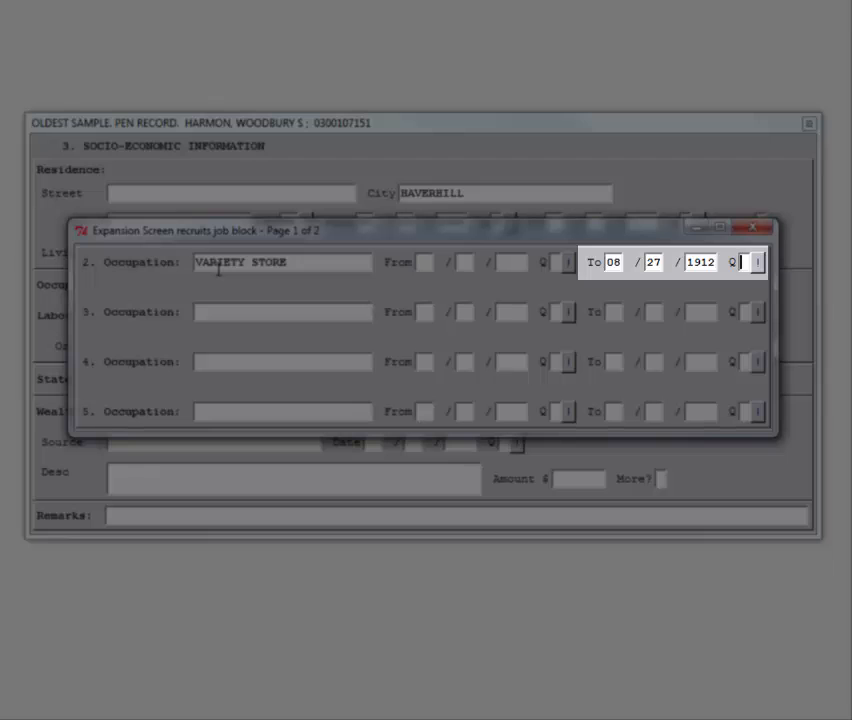
pyautogui.press('Escape')
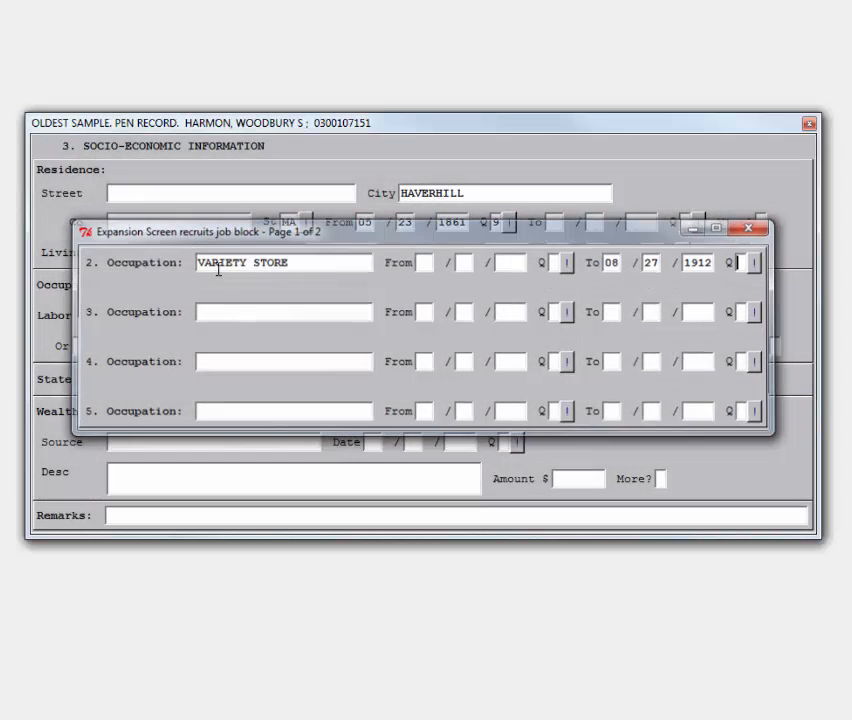
# Open the recruit's additional residences and enter residence 4 with its street address, city LYNN, county ESSEX and state MA
pyautogui.press('Up')
pyautogui.press('Up')
pyautogui.press('Up')
pyautogui.press('Tab')
pyautogui.press('Tab')
pyautogui.press('Tab')
pyautogui.press('Tab')
pyautogui.press('Tab')
pyautogui.press('Tab')
pyautogui.press('Tab')
pyautogui.press('Tab')
pyautogui.press('Tab')
pyautogui.press('Tab')
pyautogui.press('Tab')
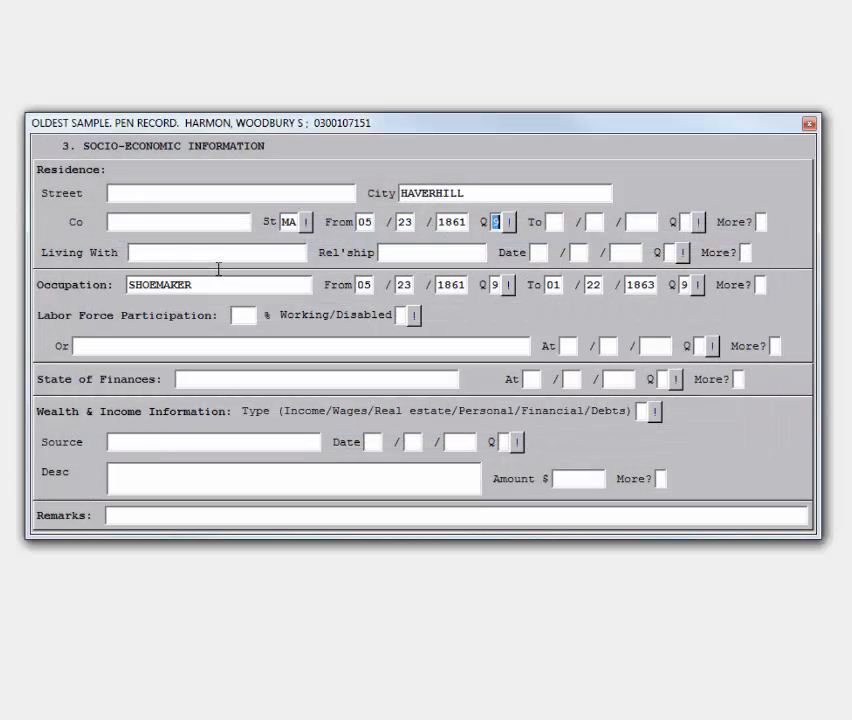
pyautogui.press('Down')
pyautogui.press('Down')
pyautogui.press('Down')
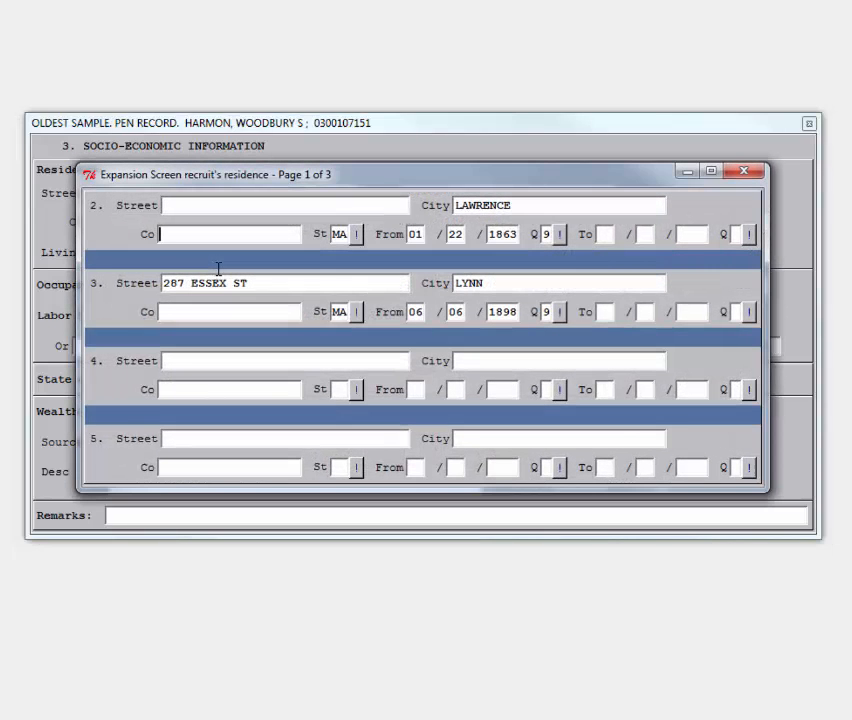
pyautogui.write('103 CHESTNUT ST')
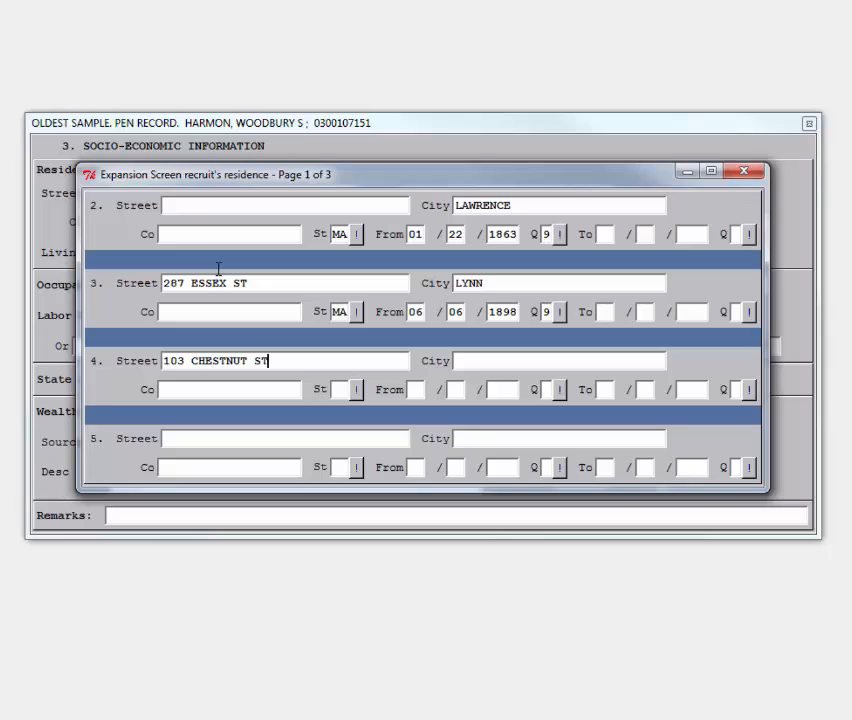
pyautogui.press('Tab')
pyautogui.write('LYNN')
pyautogui.press('Tab')
pyautogui.write('ESSEX')
pyautogui.press('Tab')
pyautogui.write('MA')
pyautogui.press('Tab')
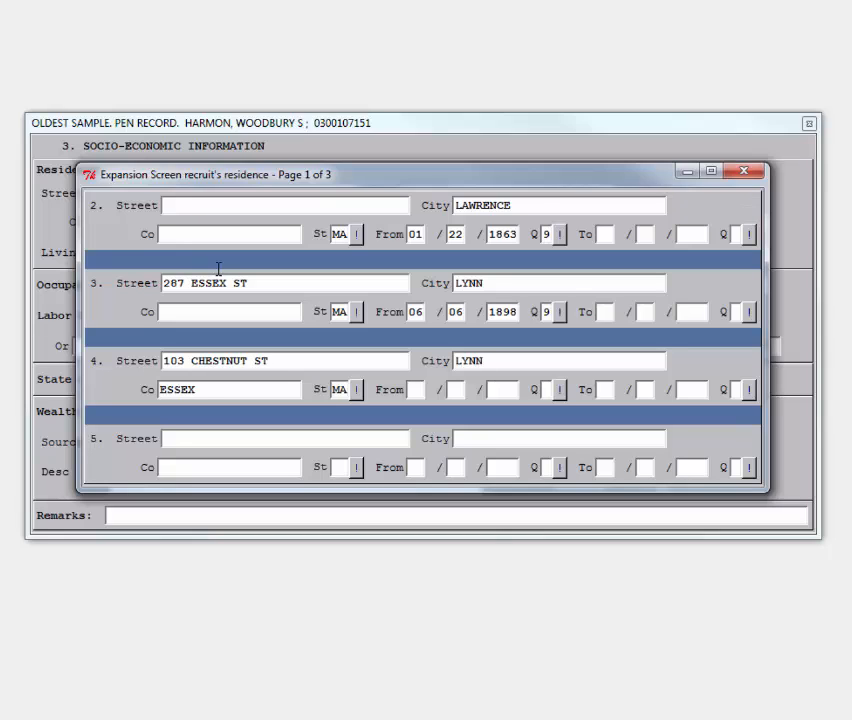
# Set the end date of residence 4 to 08/27/1912 and close the additional residences
pyautogui.press('Tab')
pyautogui.press('Tab')
pyautogui.press('Tab')
pyautogui.press('Tab')
pyautogui.write('08')
pyautogui.press('Tab')
pyautogui.write('27')
pyautogui.press('Tab')
pyautogui.write('1912')
pyautogui.press('Tab')
pyautogui.press('Escape')
# On the recruit's personal information screen, set the birthplace qualifier to 5
pyautogui.press('pageup')
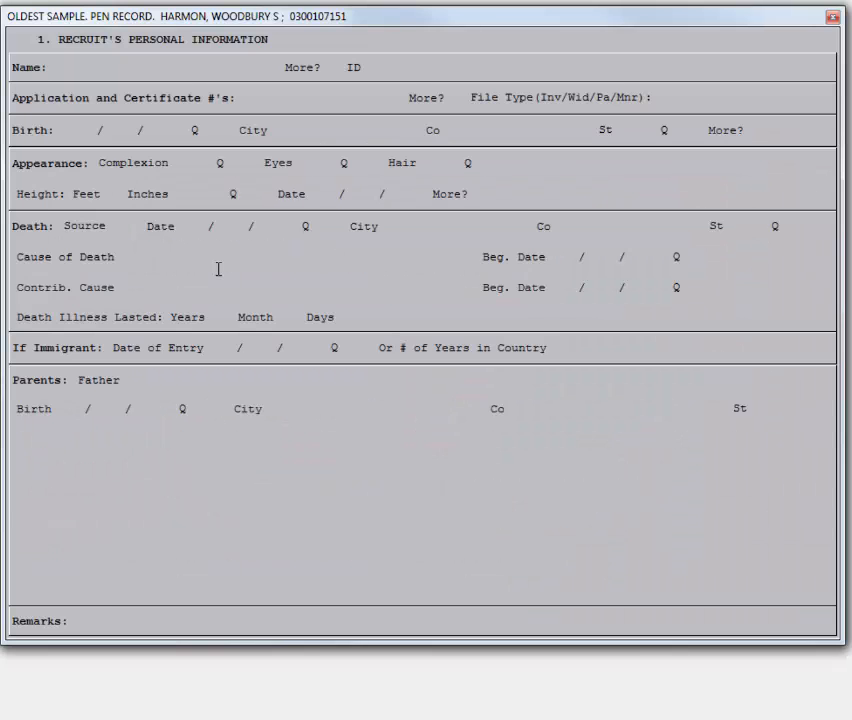
pyautogui.press('Tab')
pyautogui.press('Tab')
pyautogui.press('Tab')
pyautogui.press('Tab')
pyautogui.press('Tab')
pyautogui.press('Tab')
pyautogui.press('Tab')
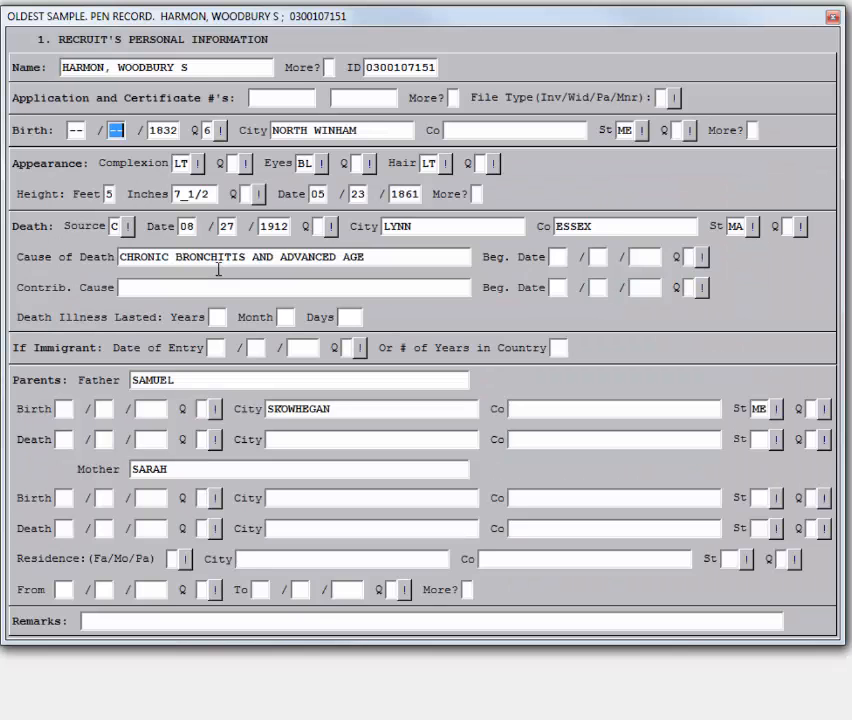
pyautogui.press('Tab')
pyautogui.press('Tab')
pyautogui.press('Tab')
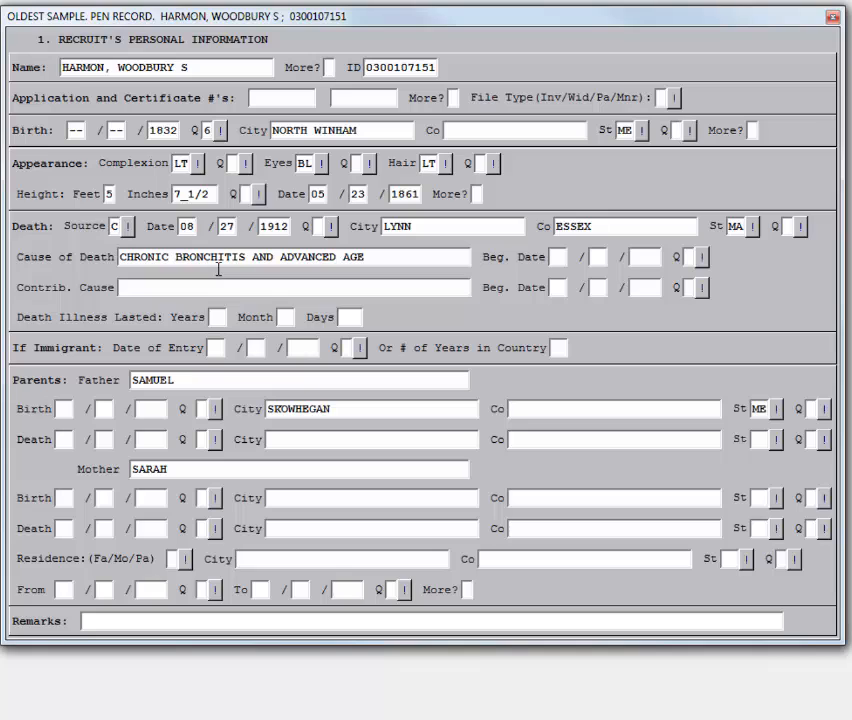
pyautogui.write('5')
# Open the additional birth information, enter a second birthplace with city EDDS FALLS, state ME and qualifier 5, and close it
pyautogui.press('Tab')
pyautogui.press('Return')
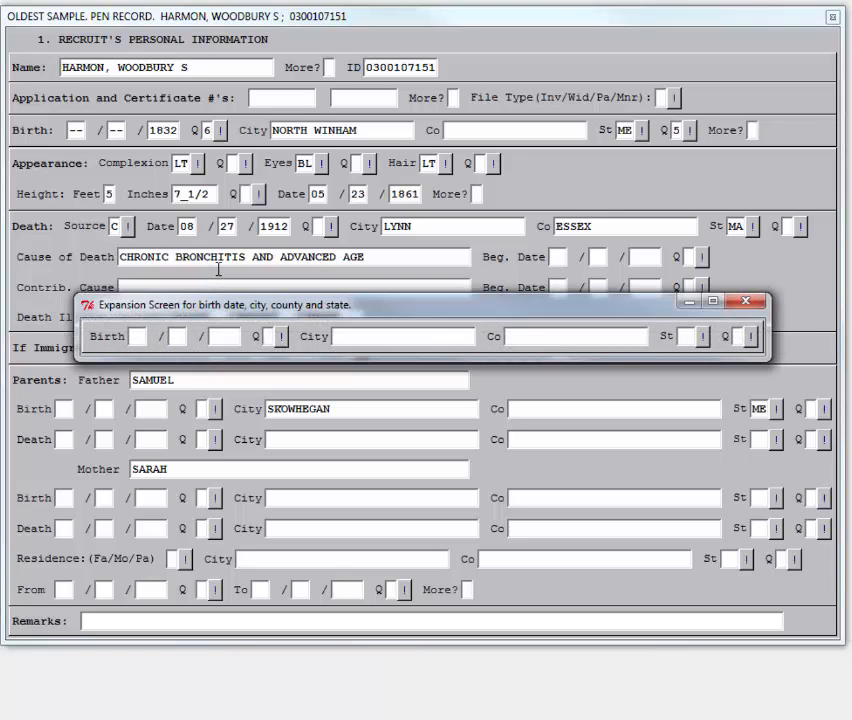
pyautogui.press('Tab')
pyautogui.press('Tab')
pyautogui.press('Tab')
pyautogui.press('Tab')
pyautogui.write('EDDS FALLS')
pyautogui.press('Tab')
pyautogui.press('Tab')
pyautogui.write('ME')
pyautogui.press('Tab')
pyautogui.write('5')
pyautogui.press('Tab')
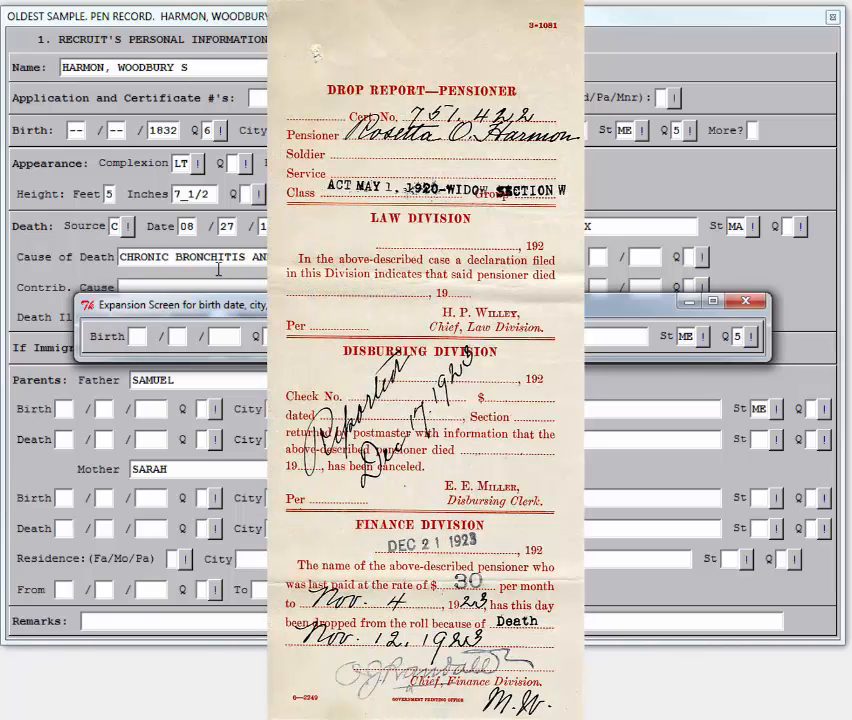
pyautogui.press('Escape')
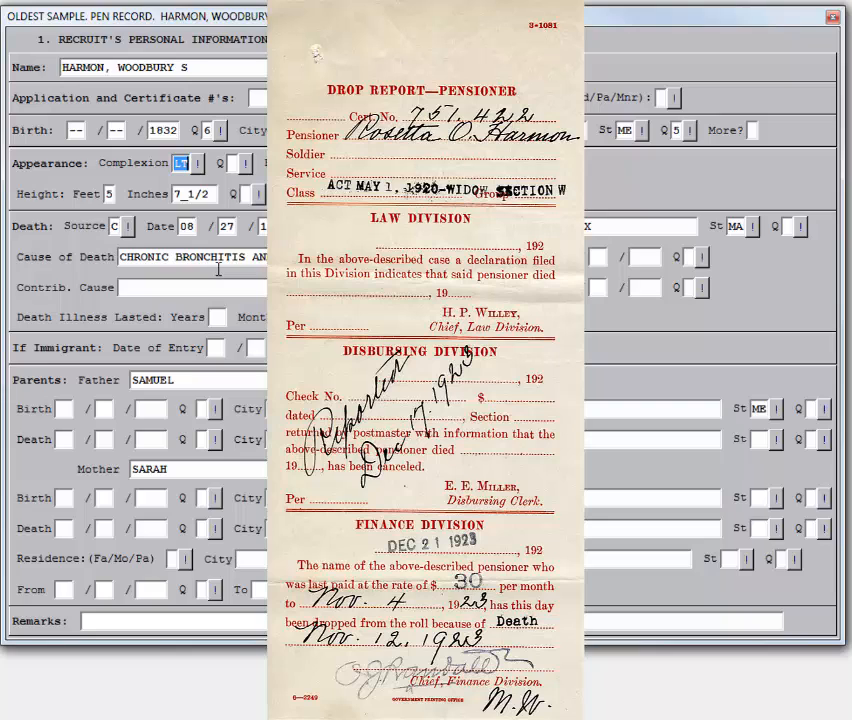
# On the personal family information screen, enter 11/12/1923 as the spouse's death date
pyautogui.press('pagedown')
pyautogui.press('Down')
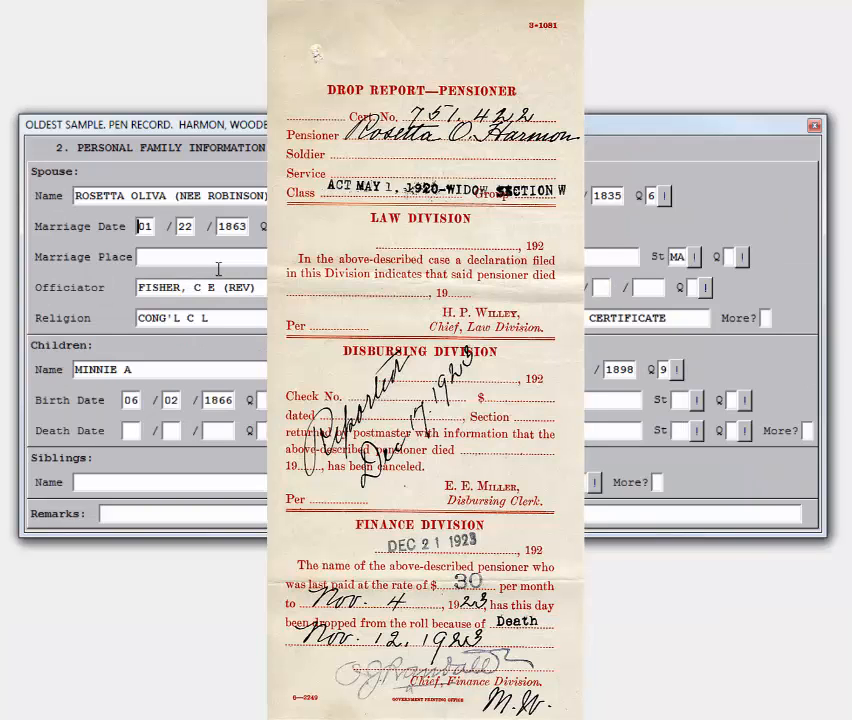
pyautogui.press('Tab')
pyautogui.press('Tab')
pyautogui.press('Tab')
pyautogui.press('Tab')
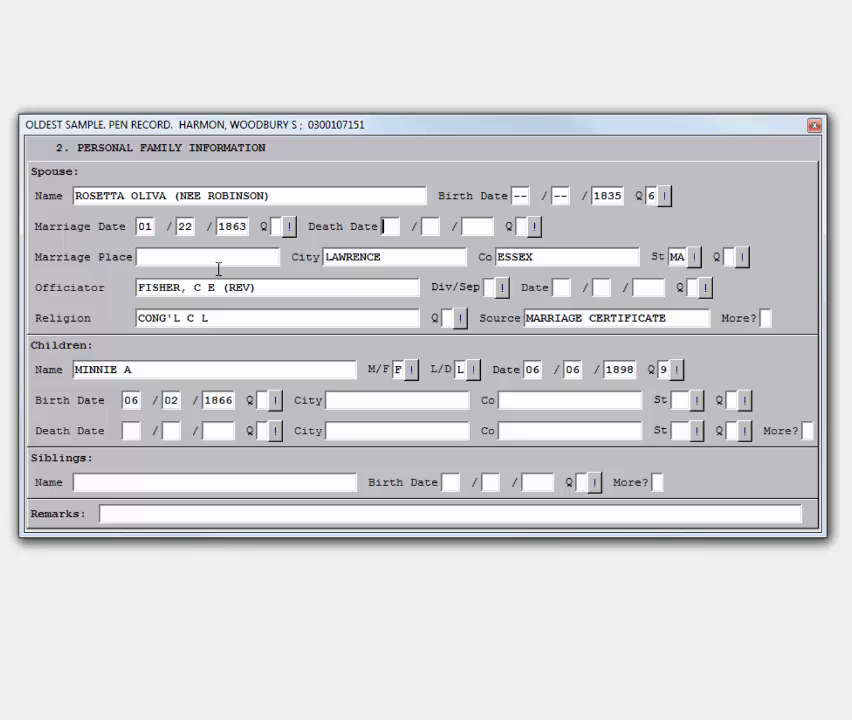
pyautogui.write('11 / 12 / 1923')
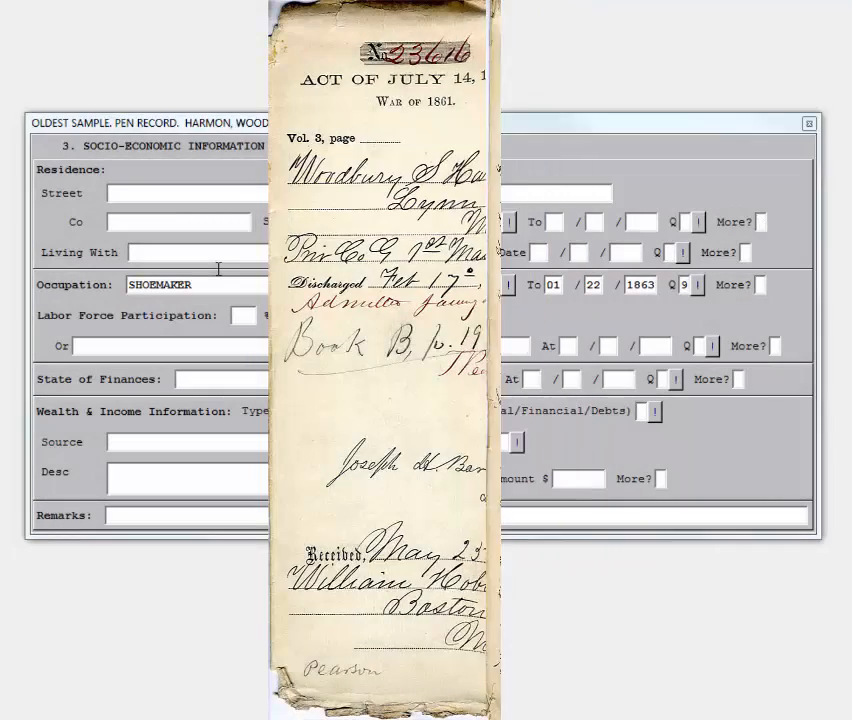
# In the recruit's additional residences, enter residence 5 with city LYNN, state MA, start date 05/25/1863 and qualifier 9
pyautogui.hotkey('ctrl', 'e')
pyautogui.press('Down')
pyautogui.press('Down')
pyautogui.press('Down')
pyautogui.press('Down')
pyautogui.press('Down')
pyautogui.press('Down')
pyautogui.press('Tab')
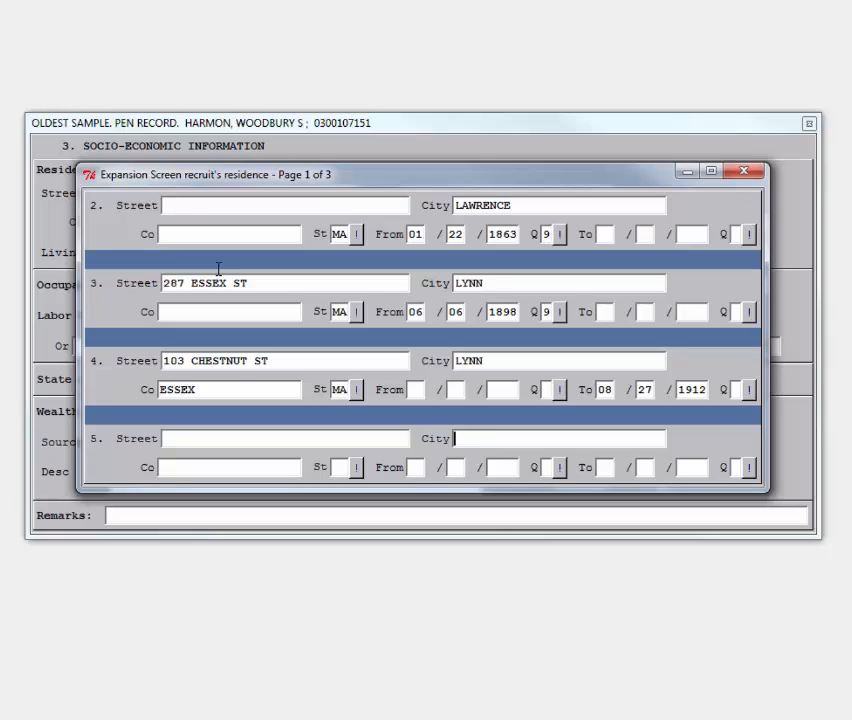
pyautogui.write('LYNN')
pyautogui.press('Tab')
pyautogui.press('Tab')
pyautogui.write('MA')
pyautogui.press('Tab')
pyautogui.write('05251863')
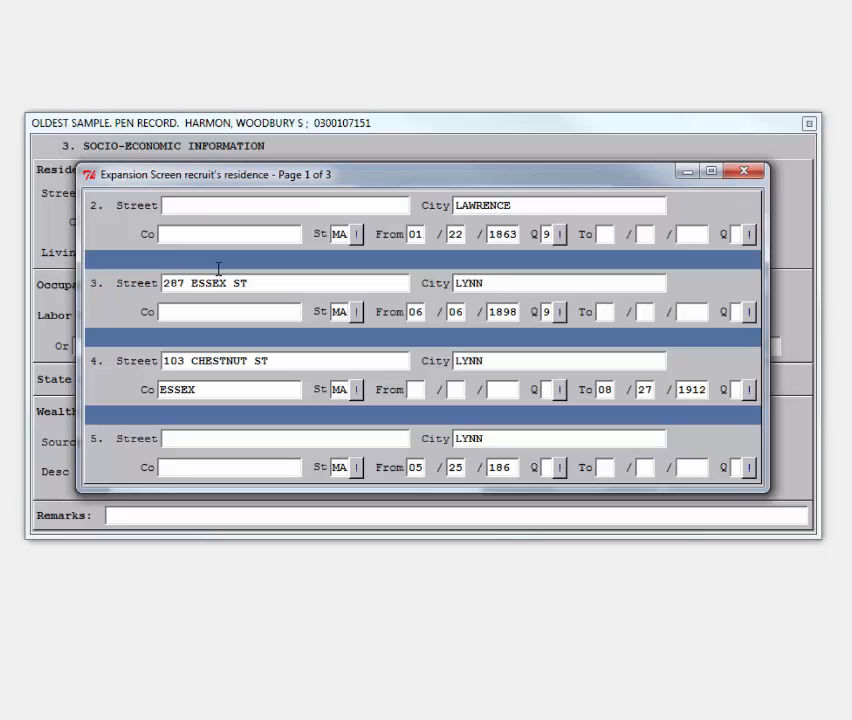
pyautogui.write('9')
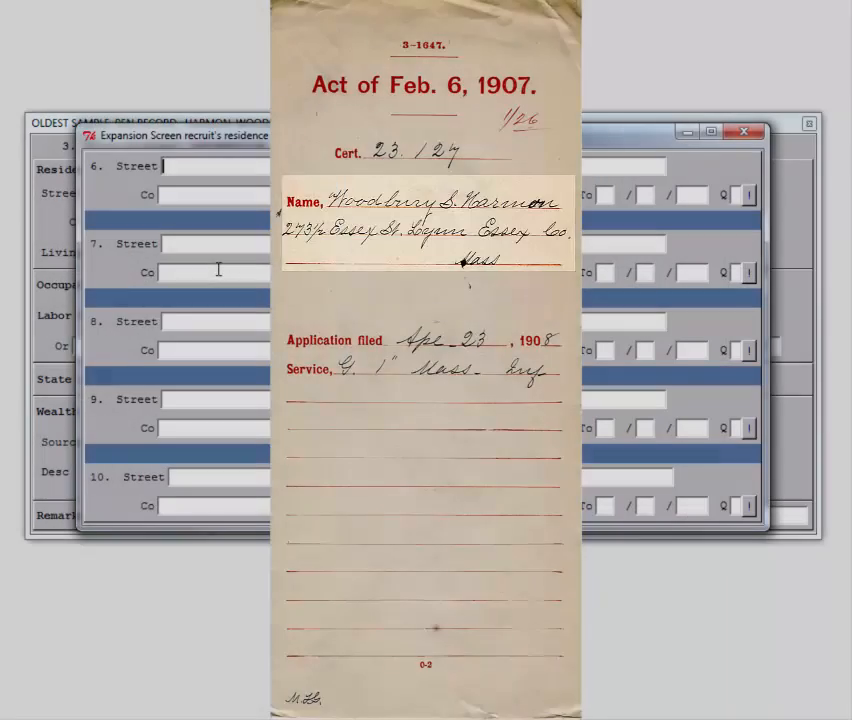
# Enter residence 6 with its street address from the 1908 application, city LYNN, county ESSEX and state MA
pyautogui.write('273_1/2')
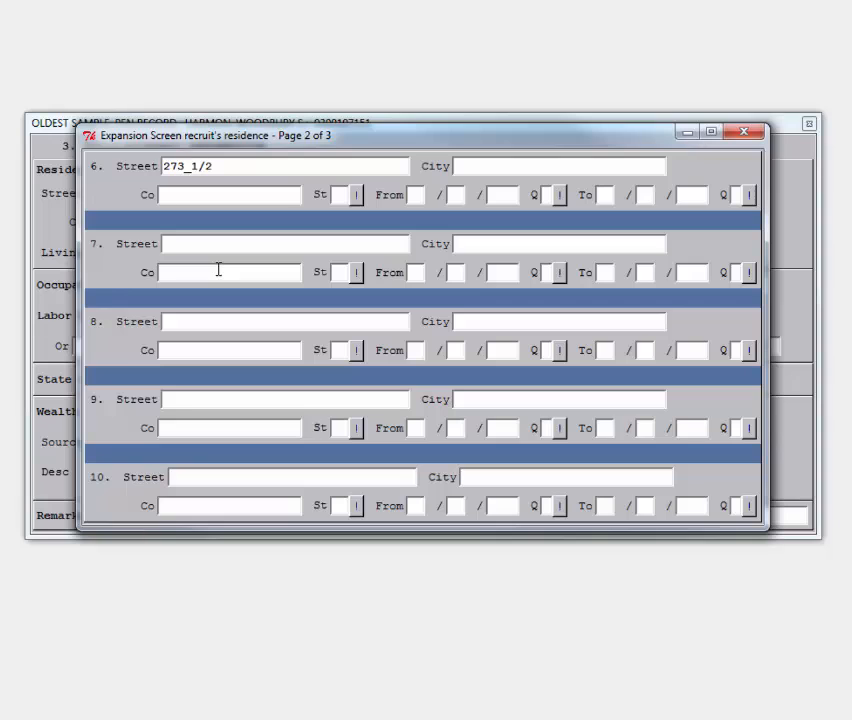
pyautogui.write(' ESSEX ST')
pyautogui.press('Tab')
pyautogui.write('LYNN')
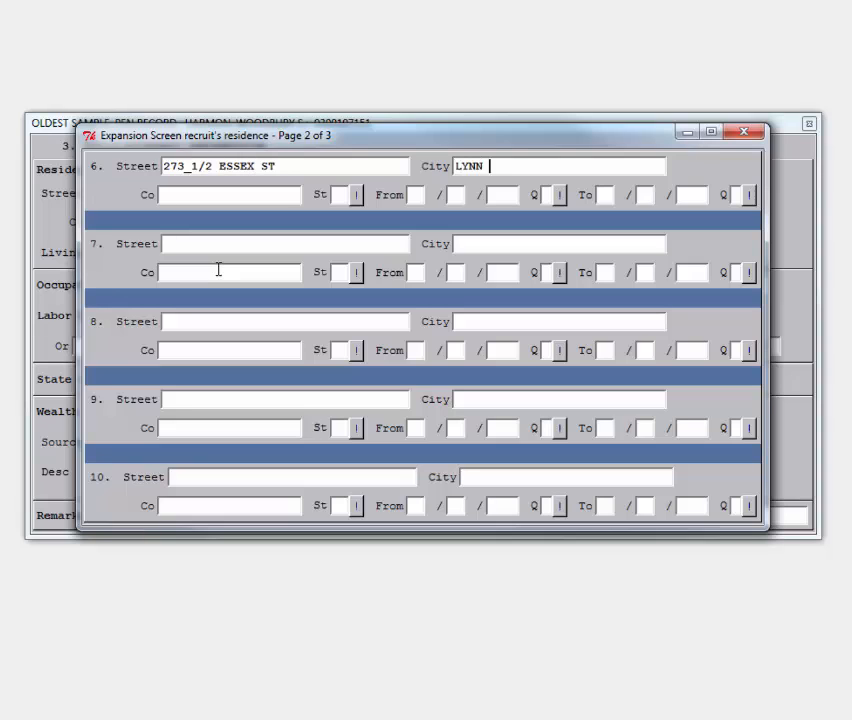
pyautogui.press('Tab')
pyautogui.write('ESSEX')
pyautogui.press('Tab')
pyautogui.write('MA')
pyautogui.press('Tab')
# Set the start date of residence 6 to 05/23/1908 and close the additional residences
pyautogui.write('05')
pyautogui.press('Tab')
pyautogui.write('23')
pyautogui.press('Tab')
pyautogui.write('1908')
pyautogui.press('Tab')
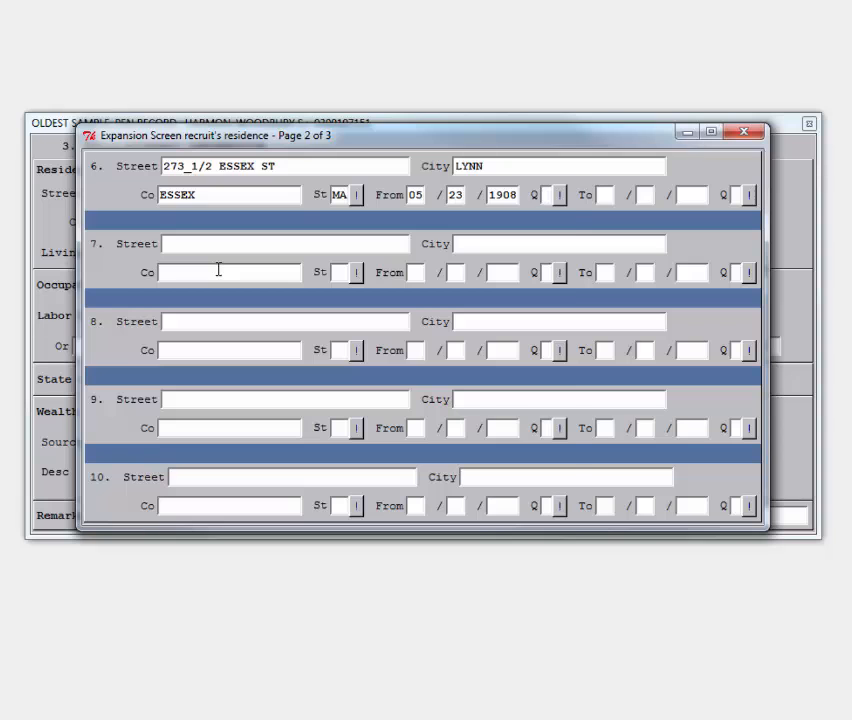
pyautogui.press('Tab')
pyautogui.press('pageup')
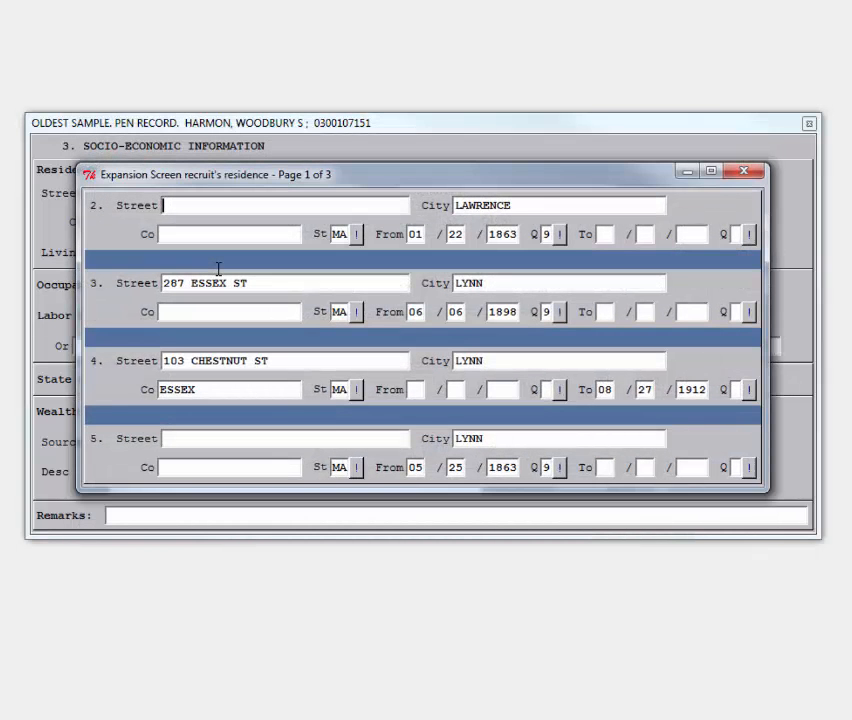
pyautogui.press('Escape')
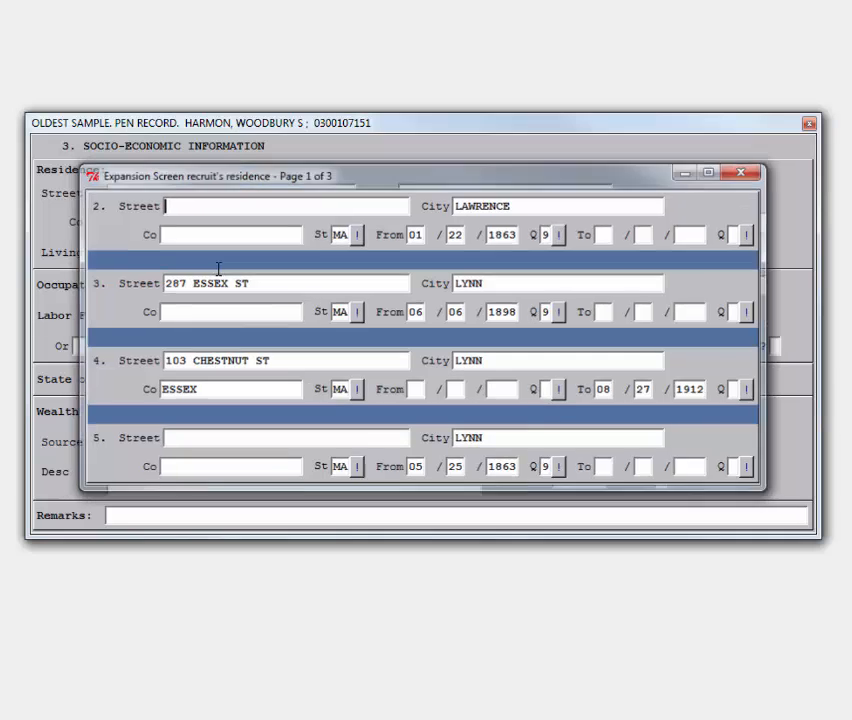
pyautogui.press('Up')
pyautogui.press('Tab')
pyautogui.press('Tab')
pyautogui.press('Tab')
pyautogui.press('Tab')
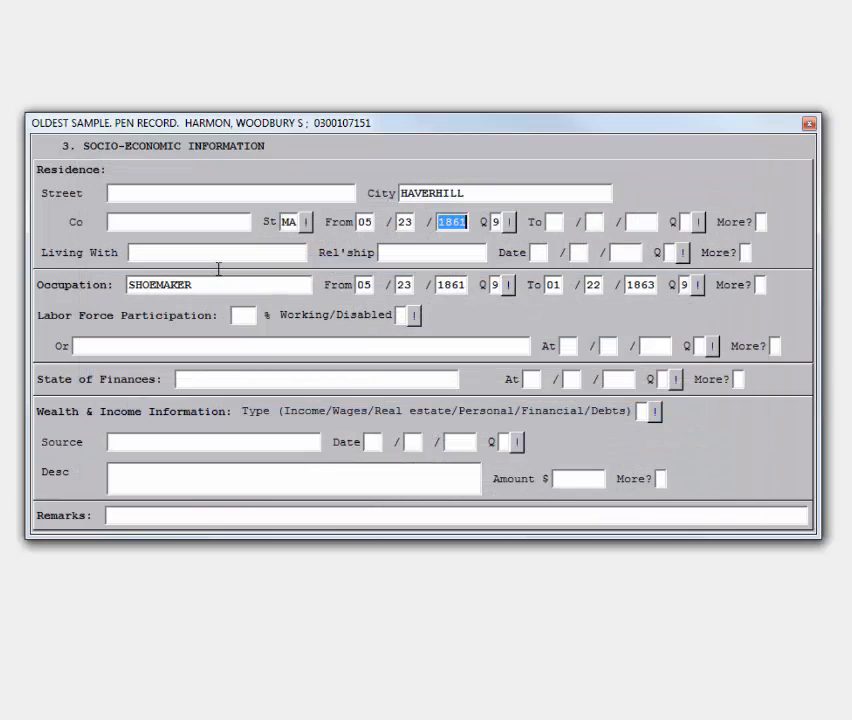
pyautogui.press('pageup')
pyautogui.press('Down')
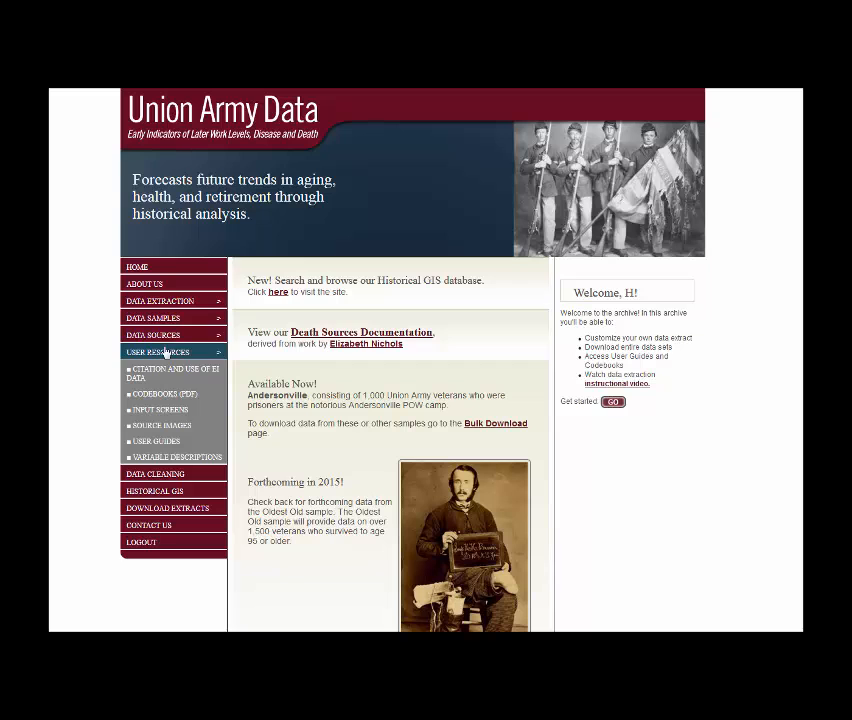
pyautogui.moveTo(167, 341)
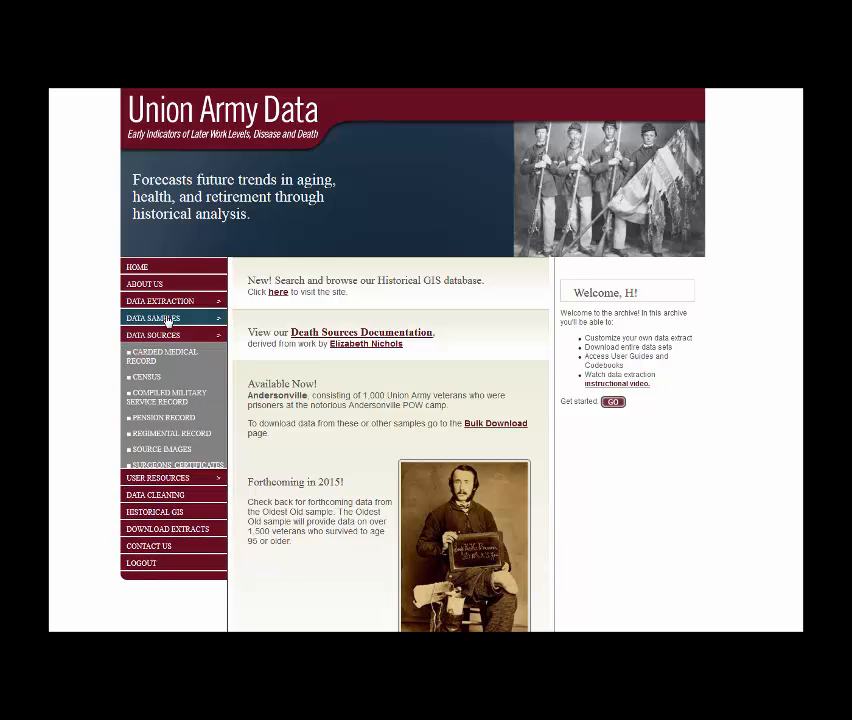